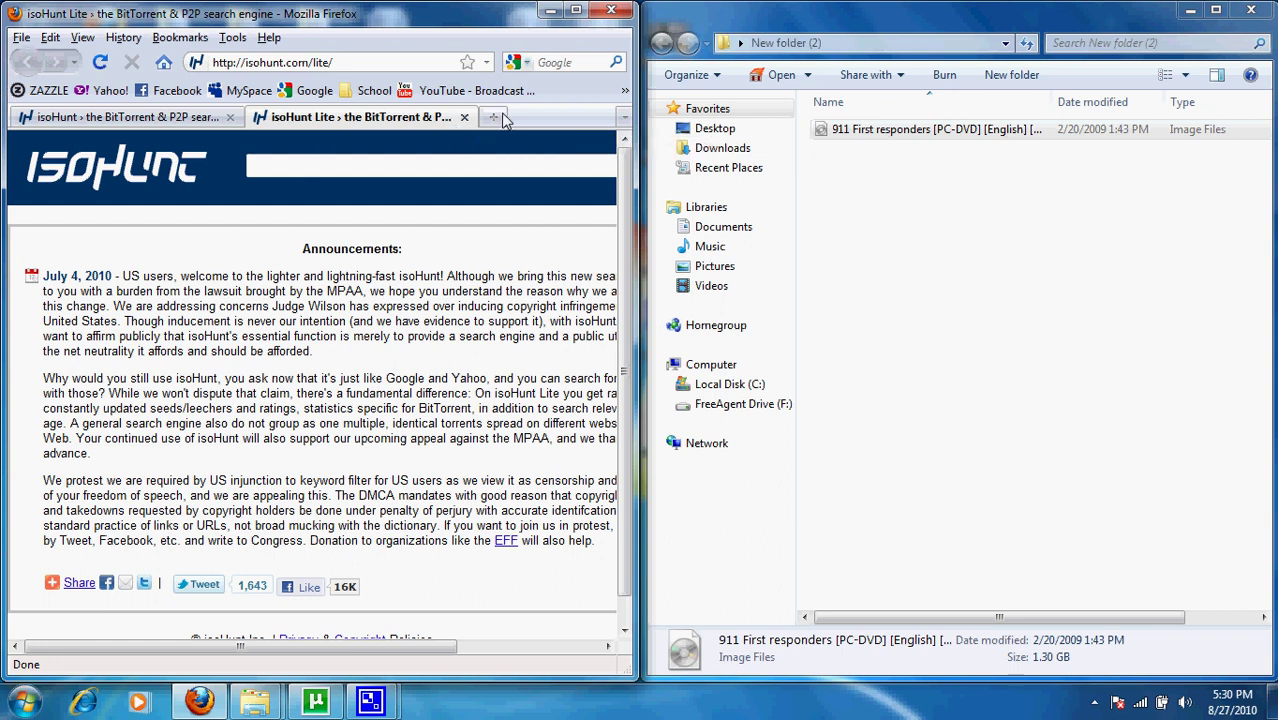
{"action": "left_click", "coordinate": [494, 118]}
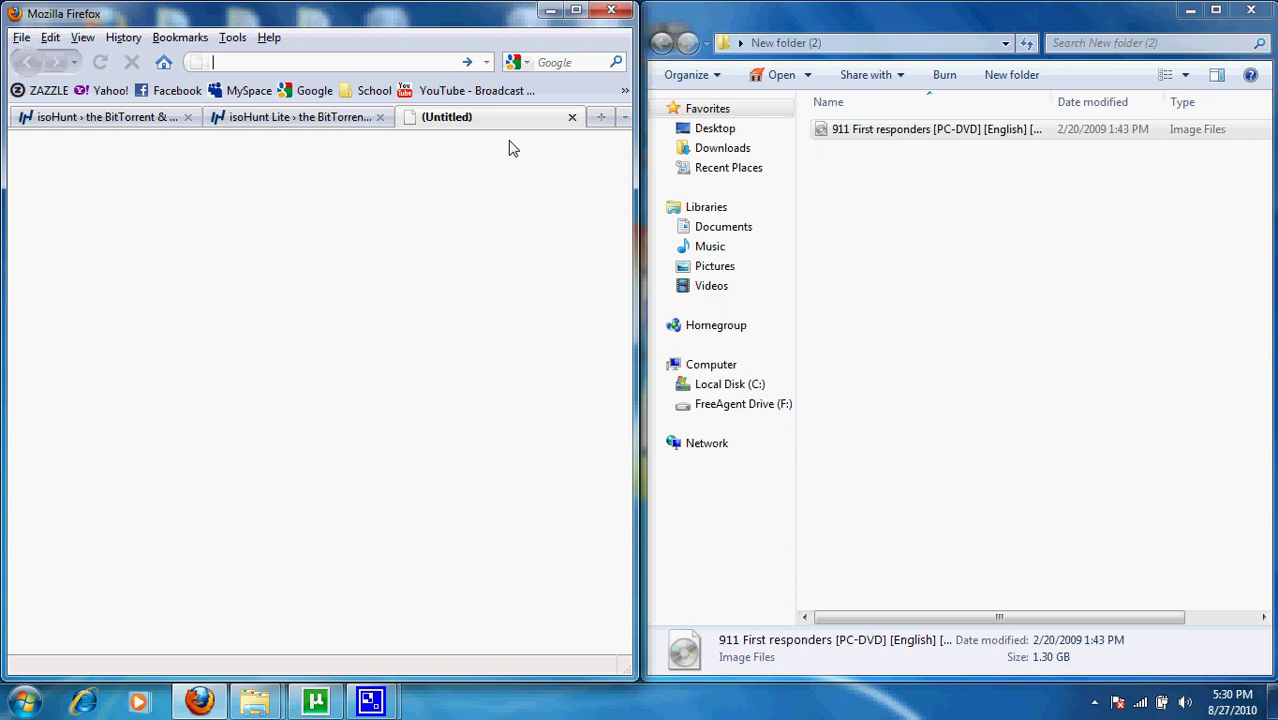
{"action": "type", "text": "www"}
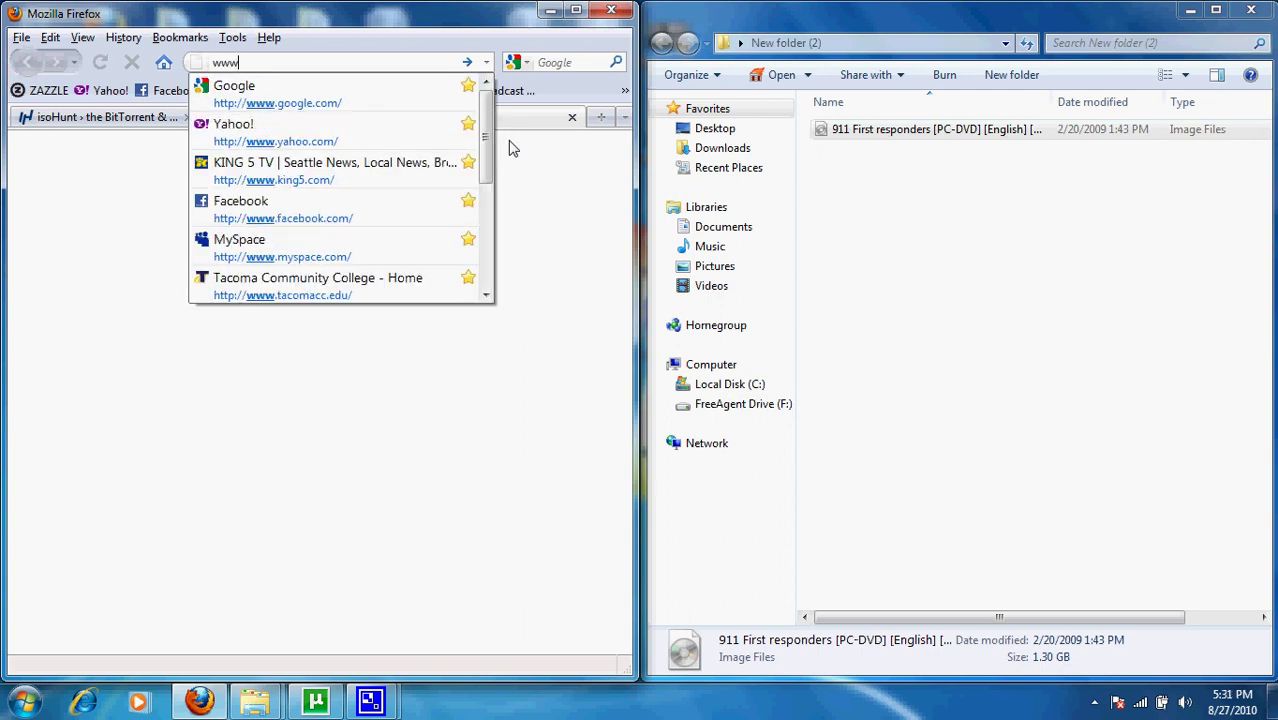
{"action": "type", "text": ".wa"}
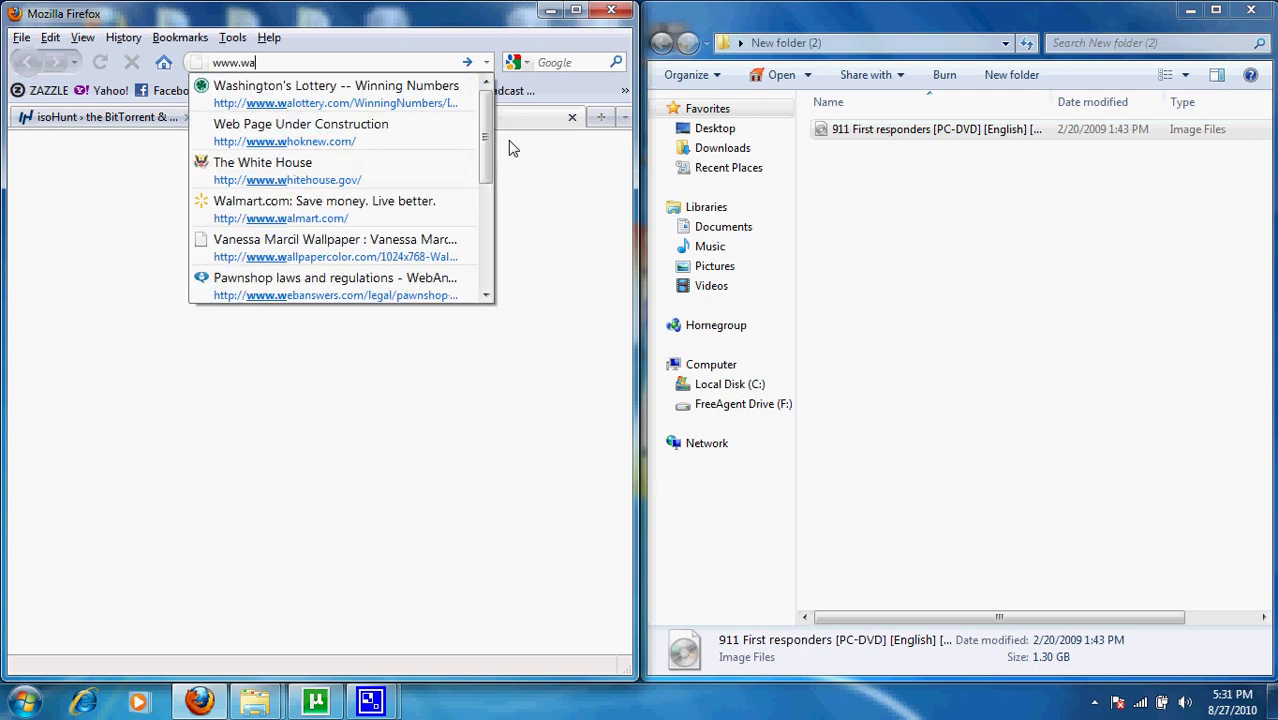
{"action": "type", "text": "rppro"}
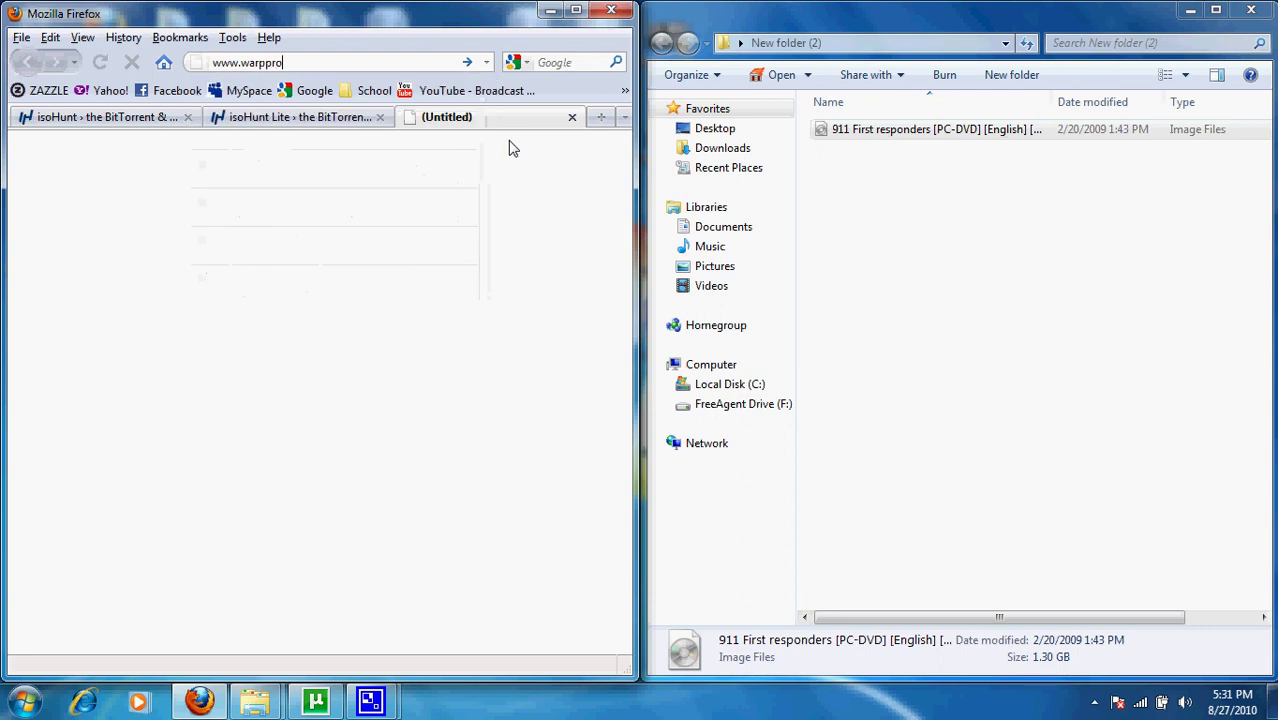
{"action": "type", "text": "xy.com"}
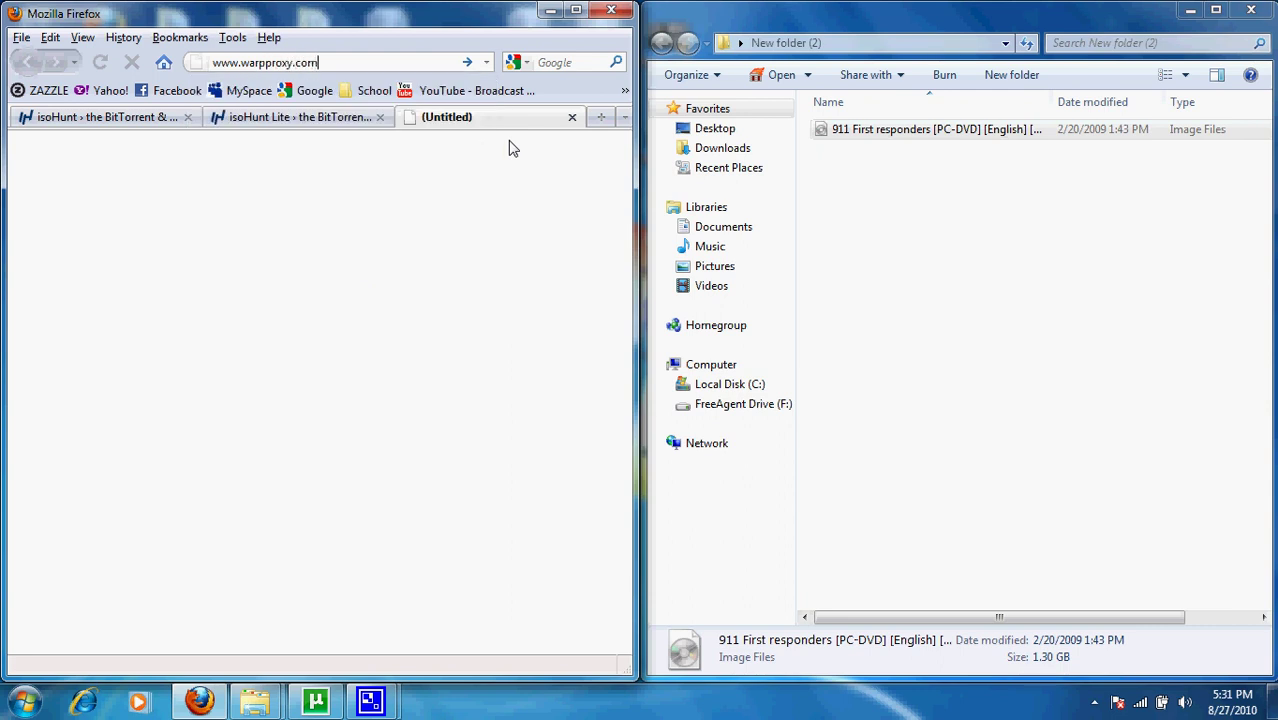
{"action": "key", "text": "Return"}
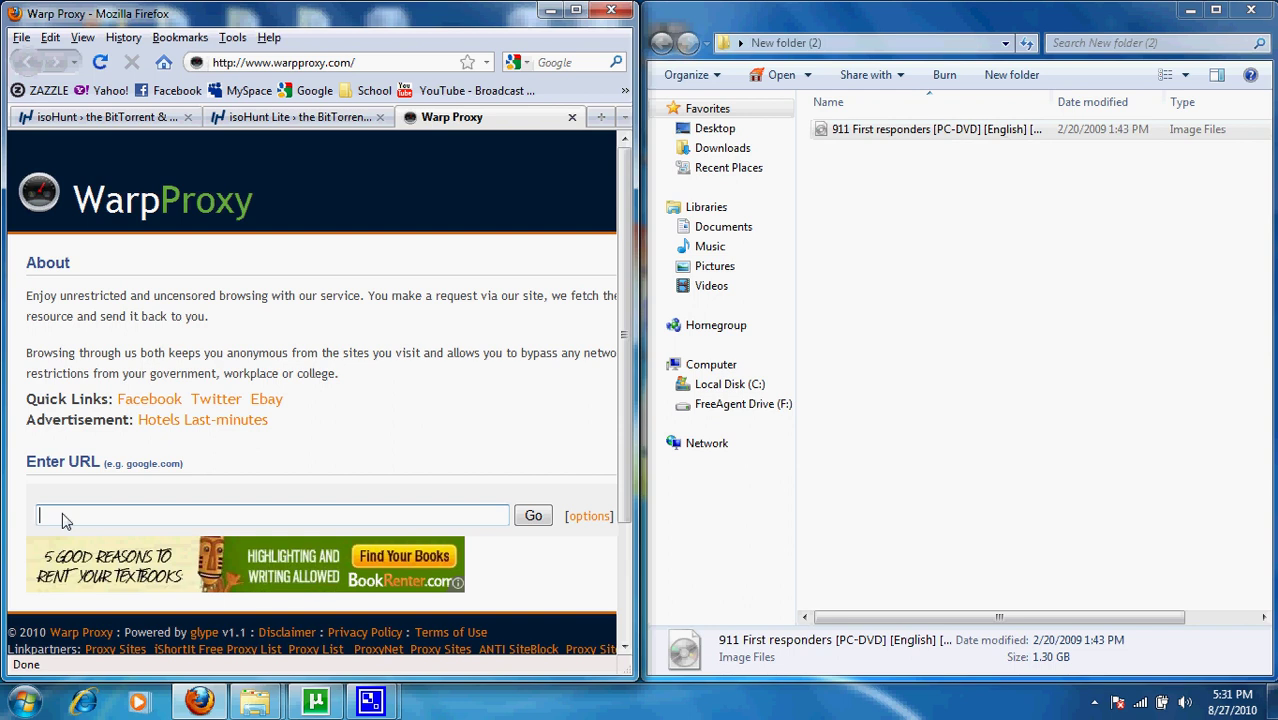
{"action": "type", "text": "ww.isohun"}
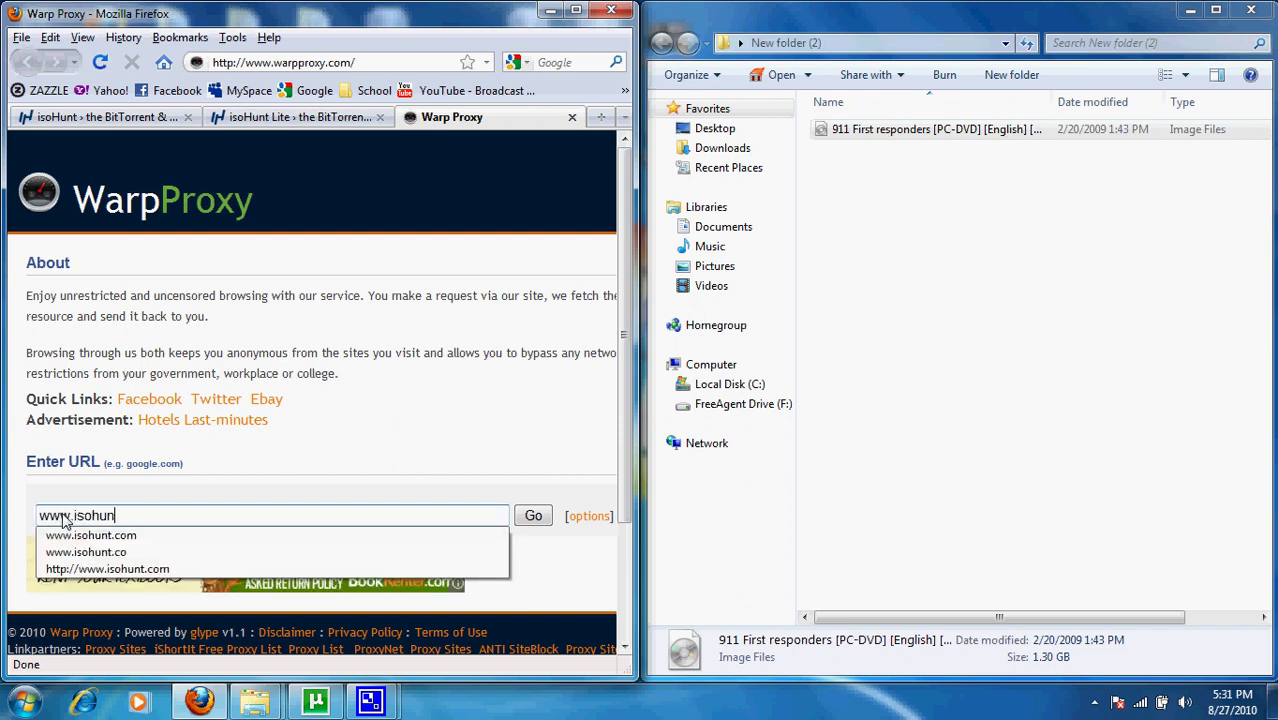
{"action": "type", "text": "t.com"}
{"action": "key", "text": "Return"}
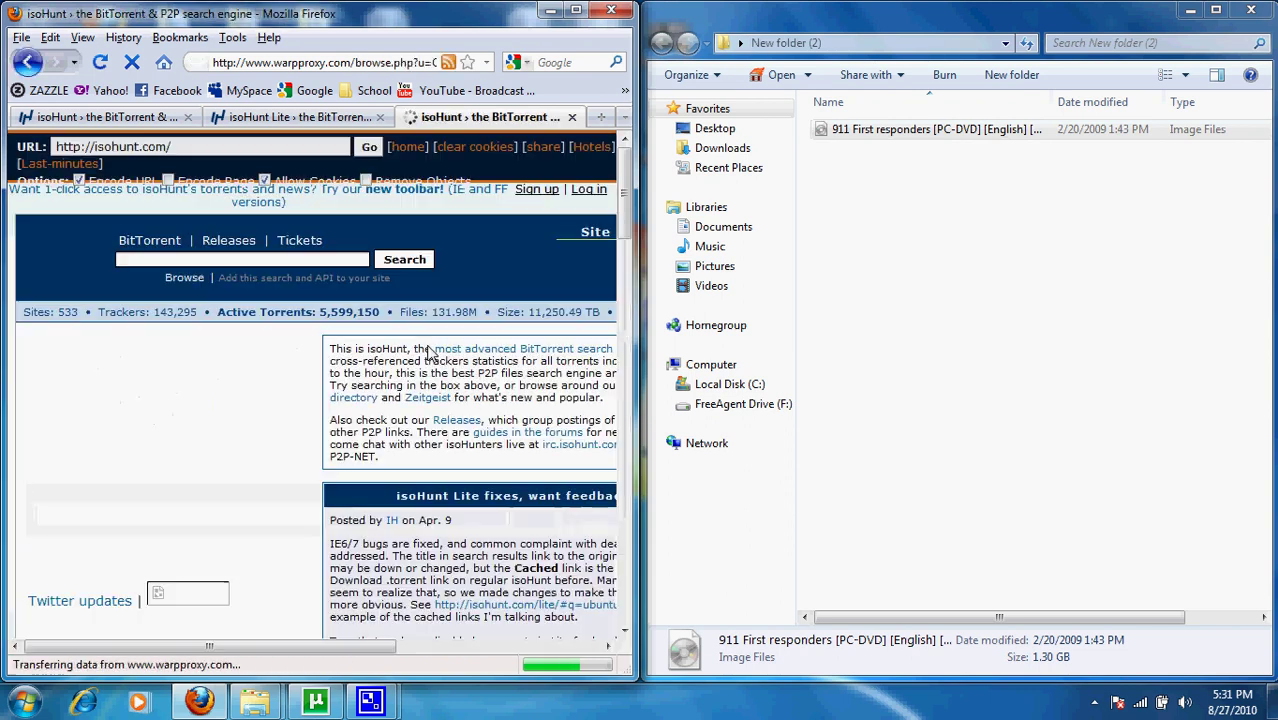
Maximize Firefox and switch from the first tab to the isoHunt Lite tab.
{"action": "left_click", "coordinate": [577, 11]}
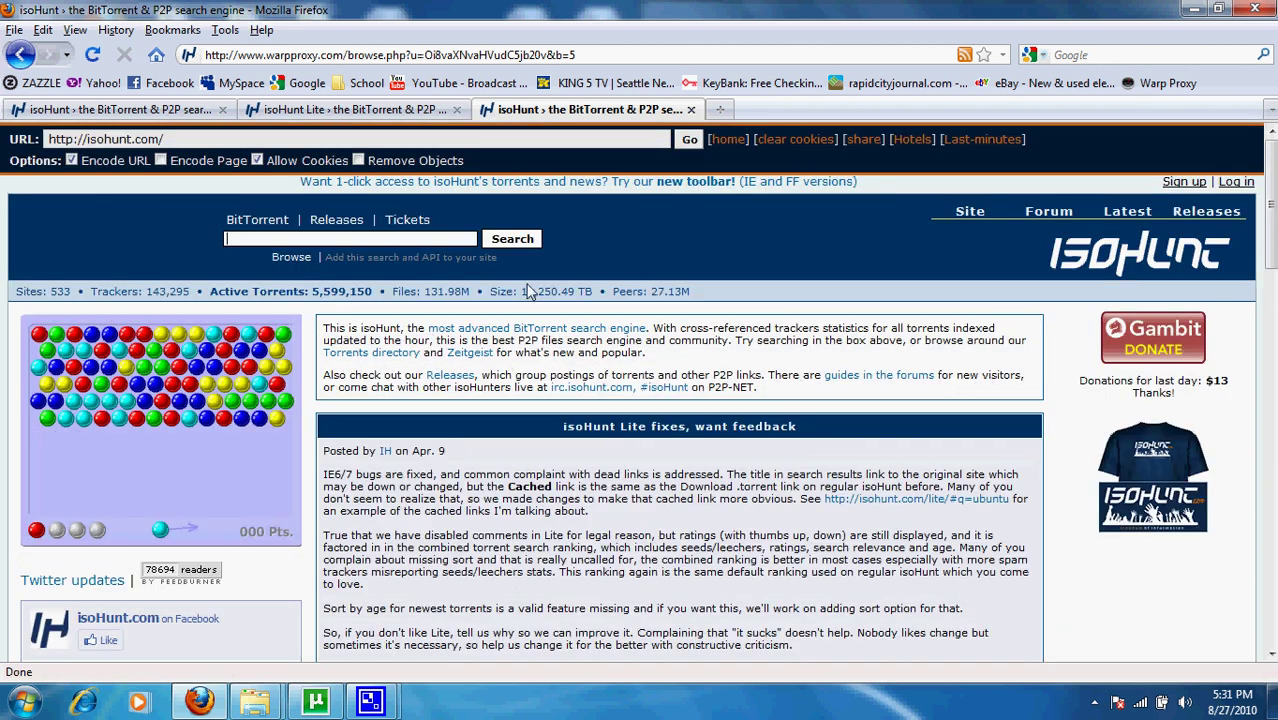
{"action": "left_click", "coordinate": [160, 110]}
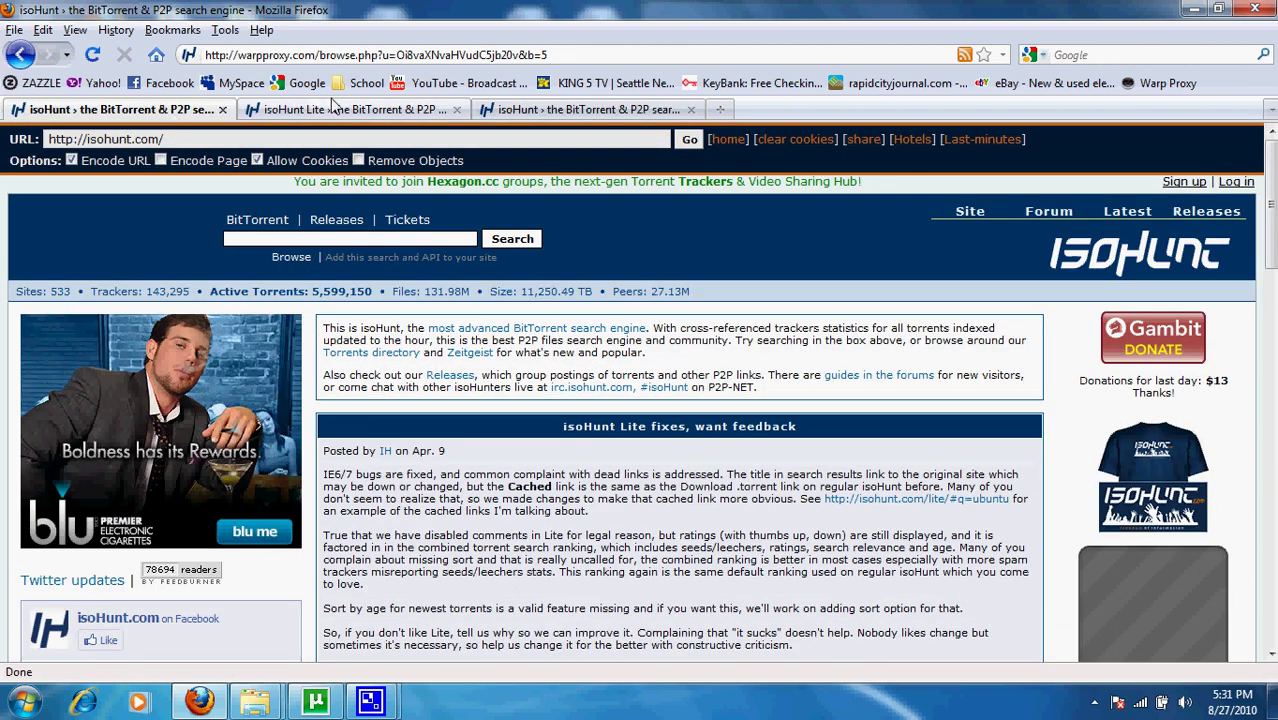
{"action": "left_click", "coordinate": [336, 110]}
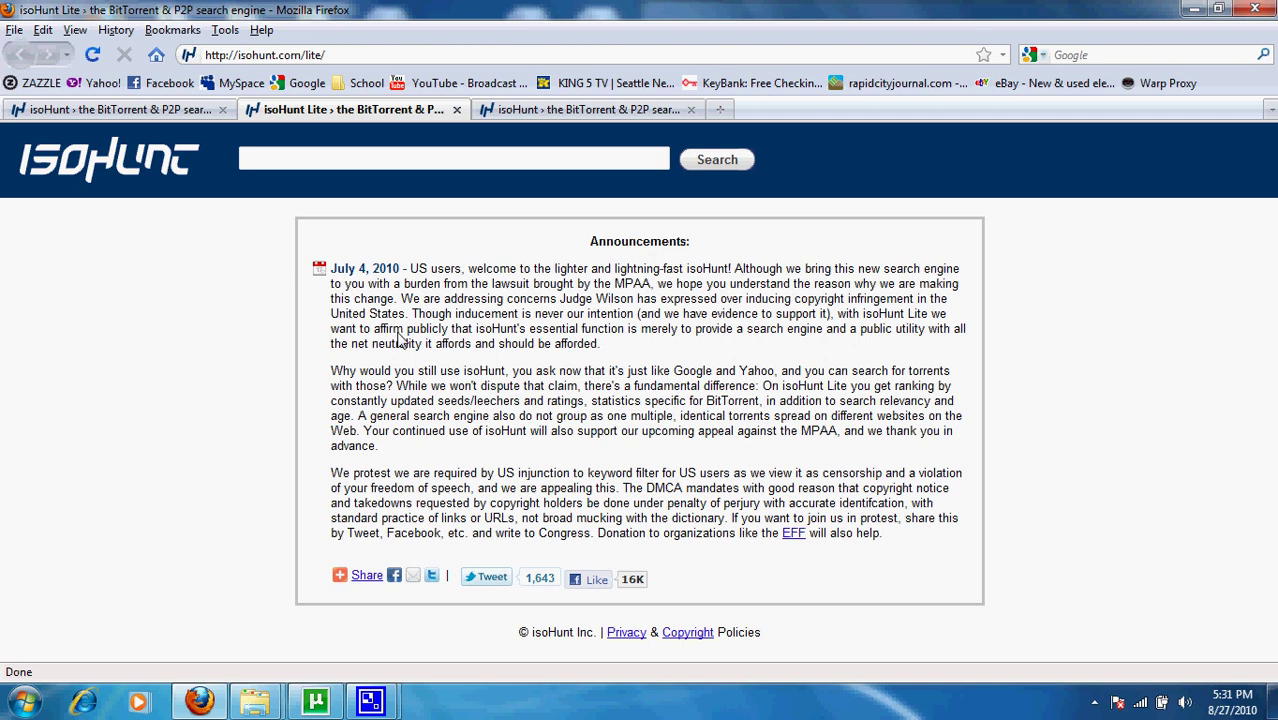
Search isoHunt Lite for the 'starcraft 2' suggestion, then close that results tab.
{"action": "left_click", "coordinate": [411, 165]}
{"action": "type", "text": "star"}
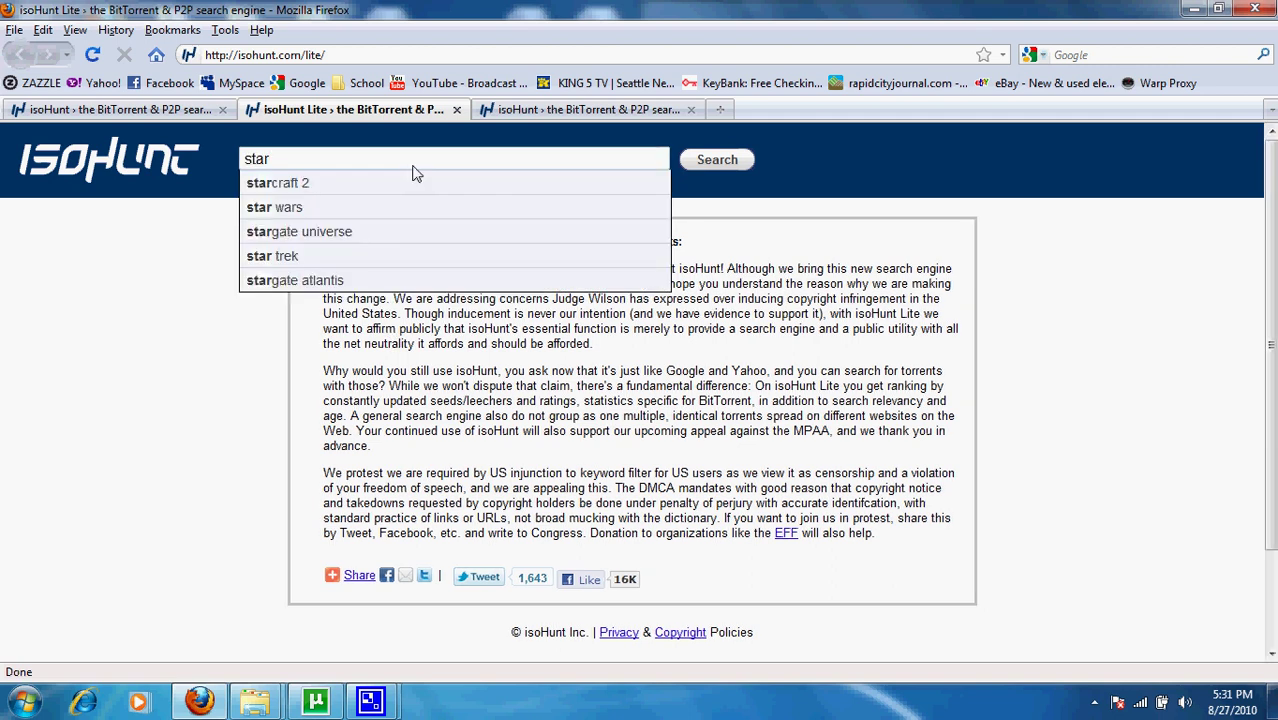
{"action": "key", "text": "Down"}
{"action": "key", "text": "Return"}
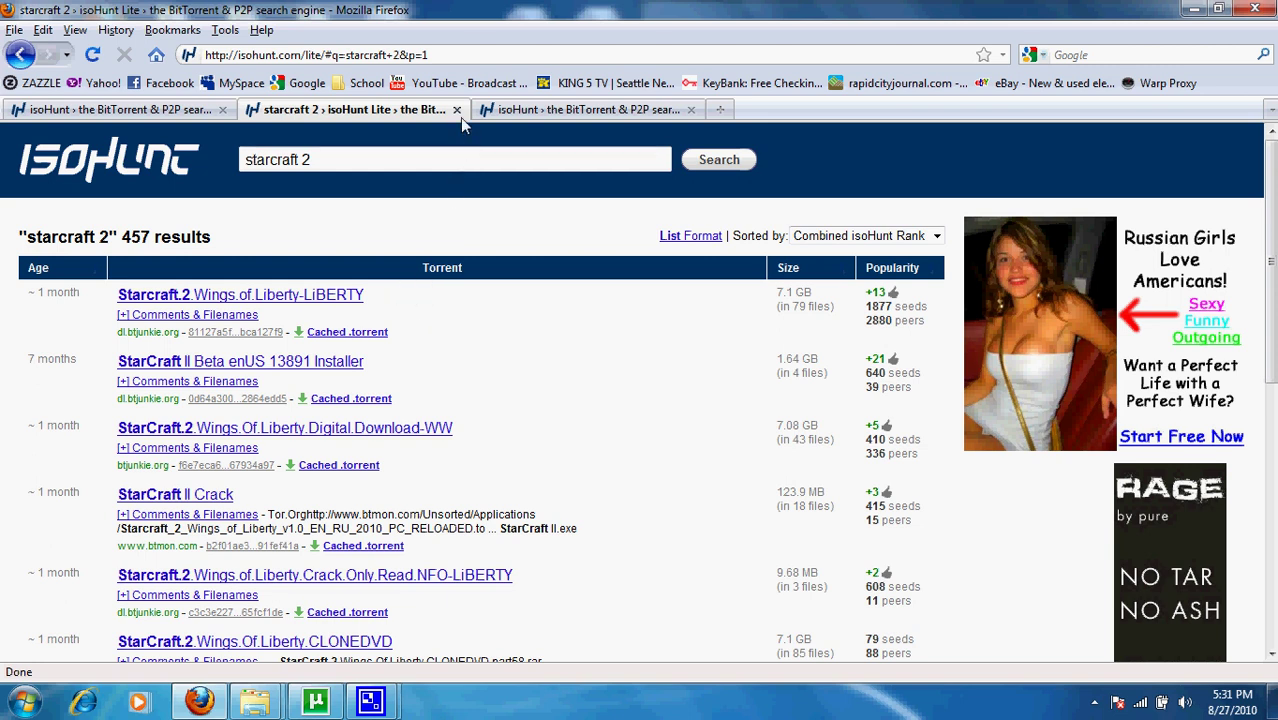
{"action": "left_click", "coordinate": [456, 110]}
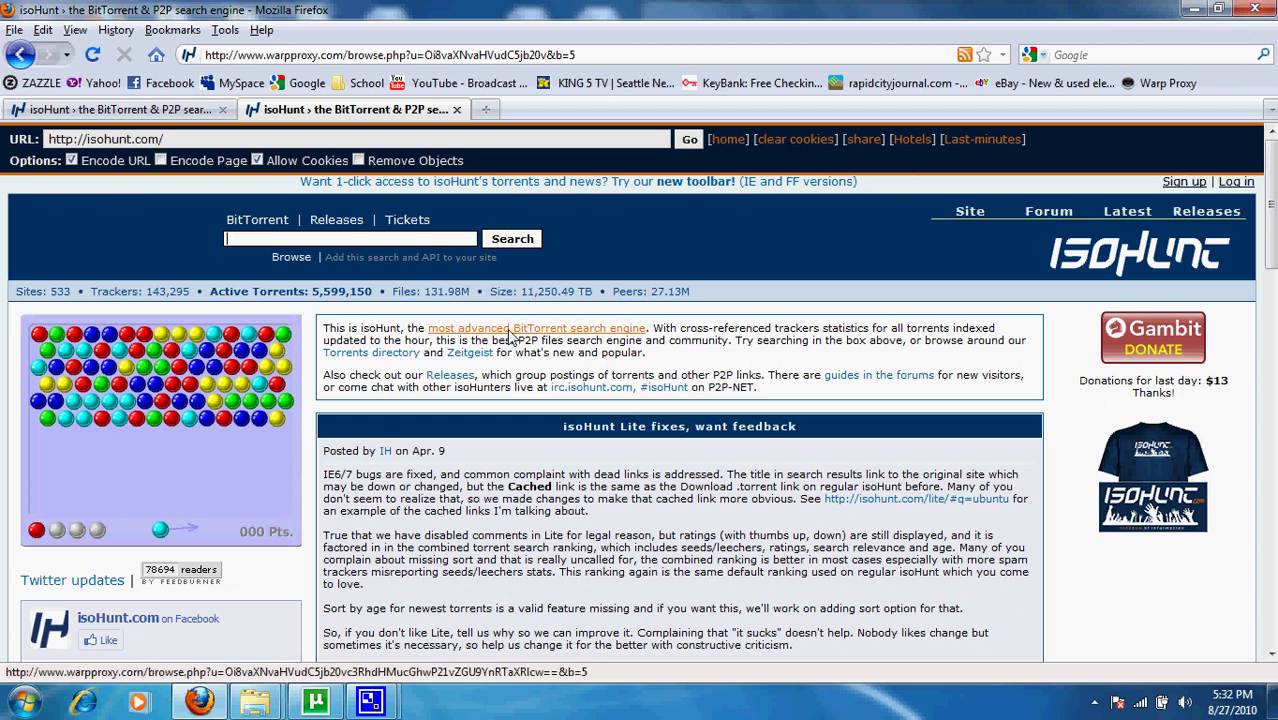
{"action": "scroll", "coordinate": [905, 500], "scroll_direction": "down", "scroll_amount": 15}
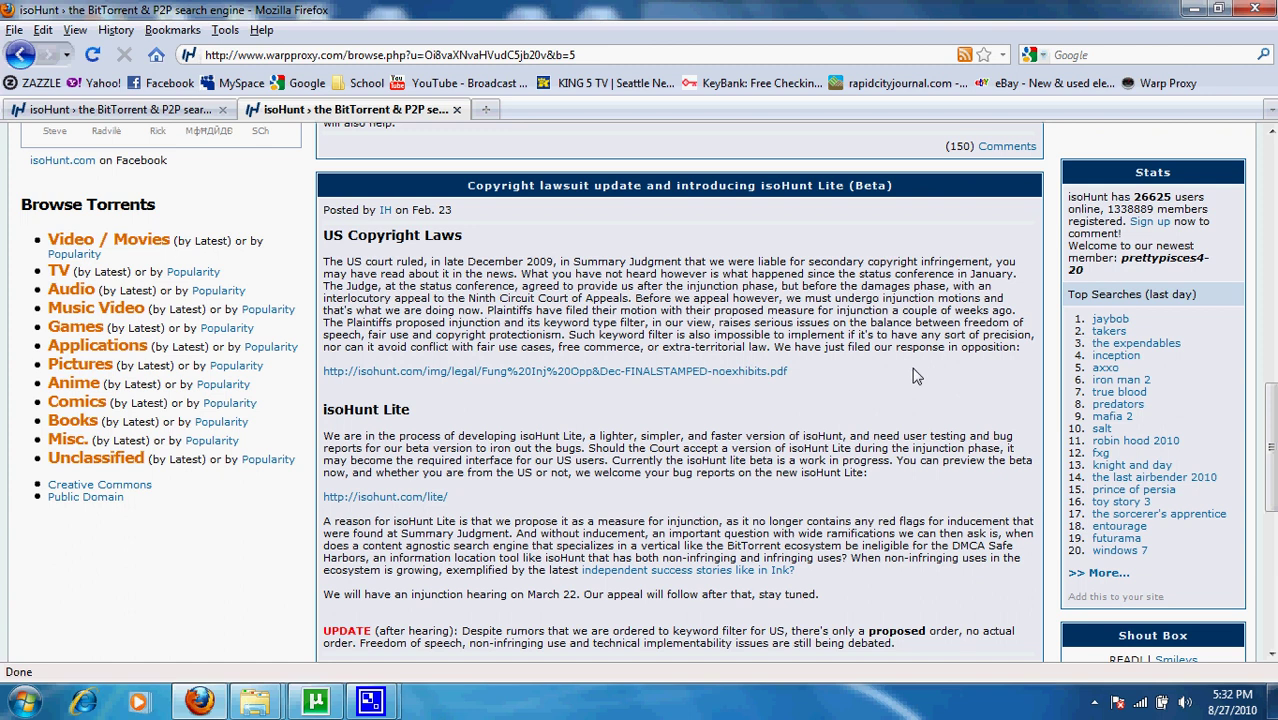
{"action": "scroll", "coordinate": [908, 378], "scroll_direction": "up", "scroll_amount": 15}
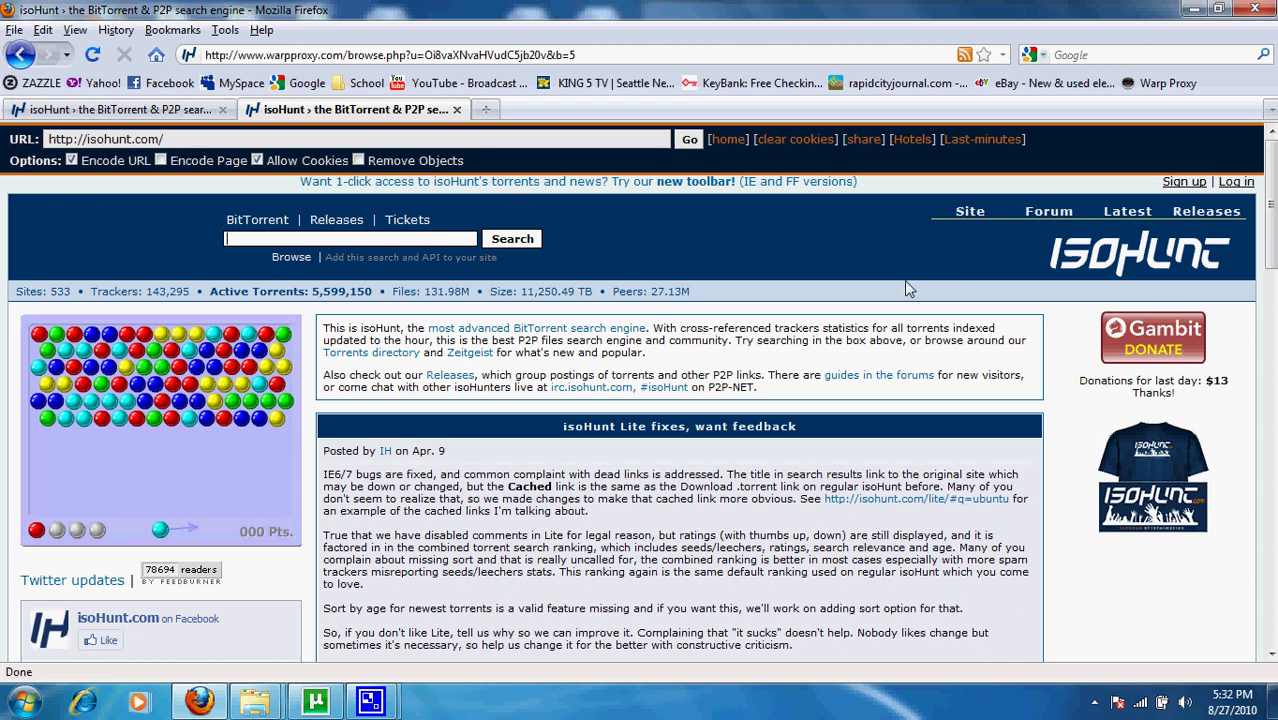
{"action": "left_click", "coordinate": [486, 109]}
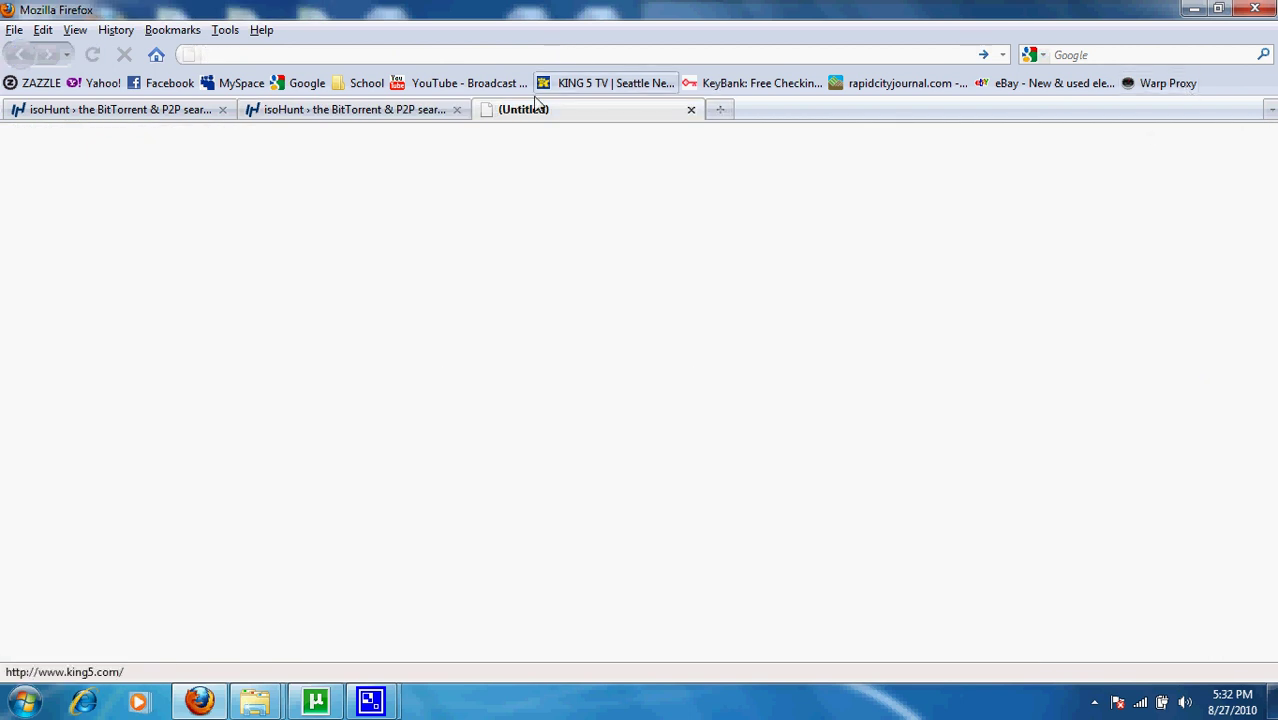
{"action": "left_click", "coordinate": [691, 110]}
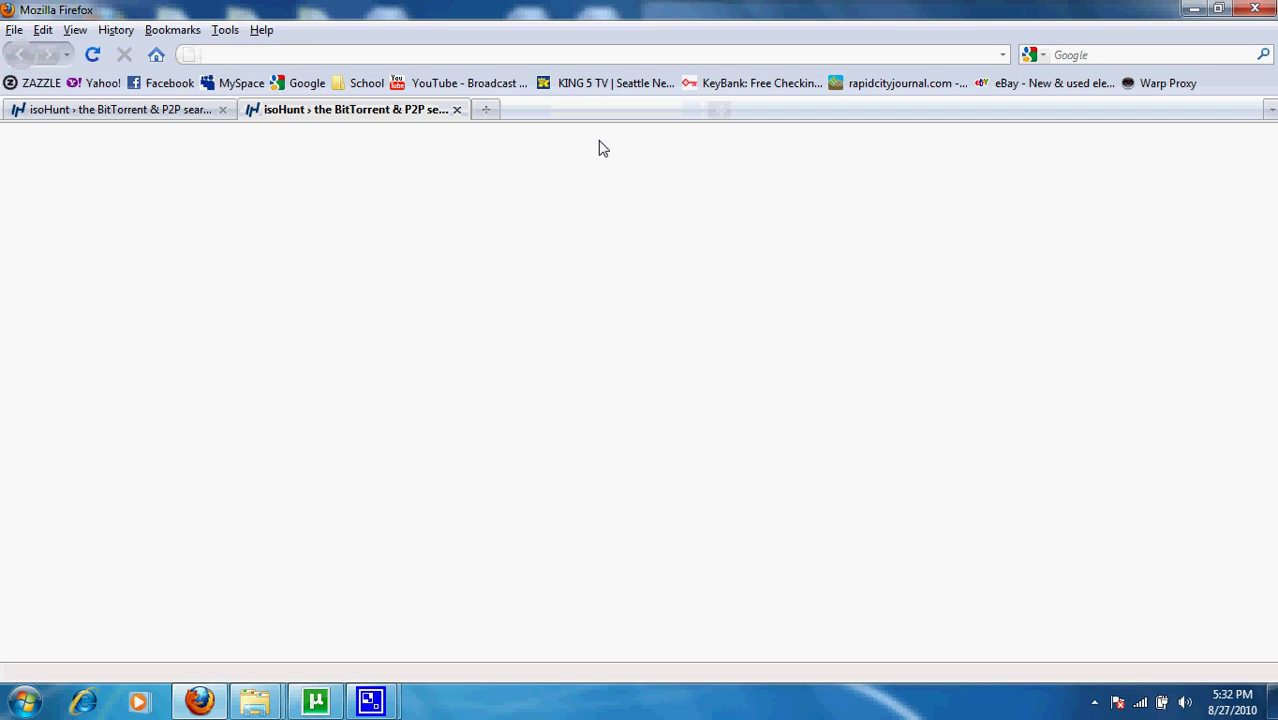
{"action": "scroll", "coordinate": [828, 376], "scroll_direction": "down", "scroll_amount": 10}
{"action": "scroll", "coordinate": [828, 376], "scroll_direction": "down", "scroll_amount": 5}
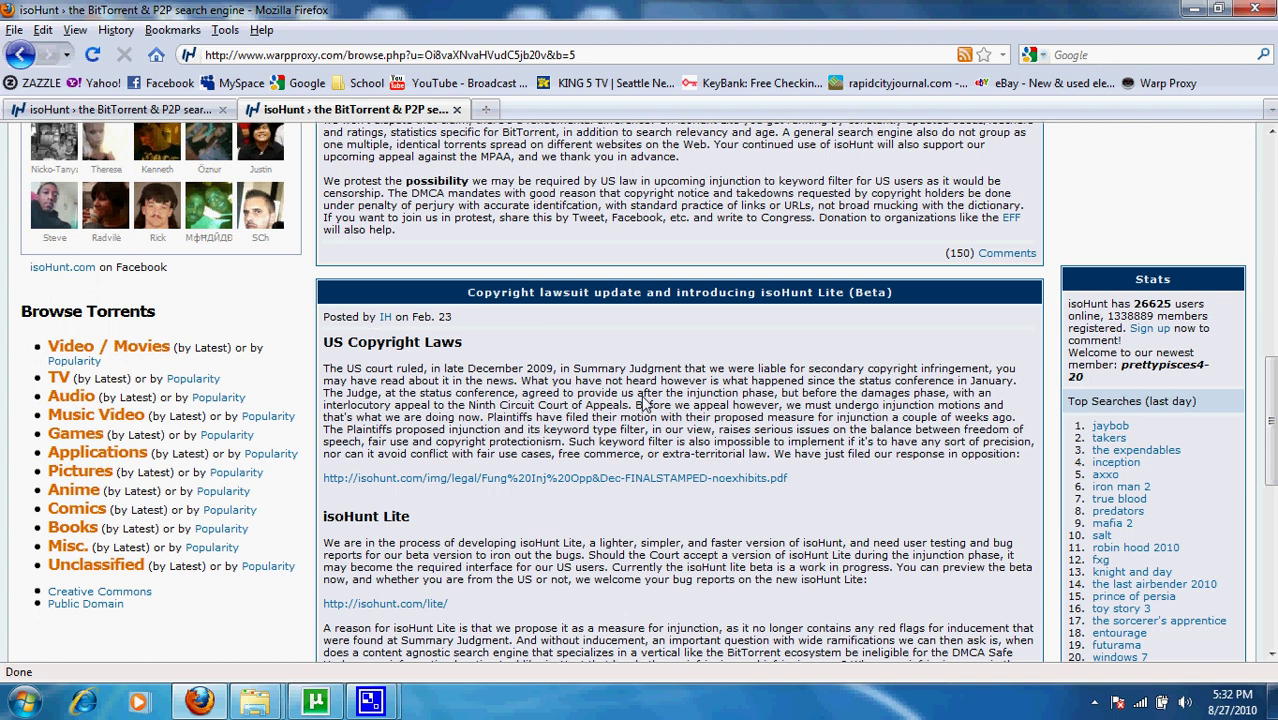
{"action": "scroll", "coordinate": [1004, 408], "scroll_direction": "down", "scroll_amount": 3}
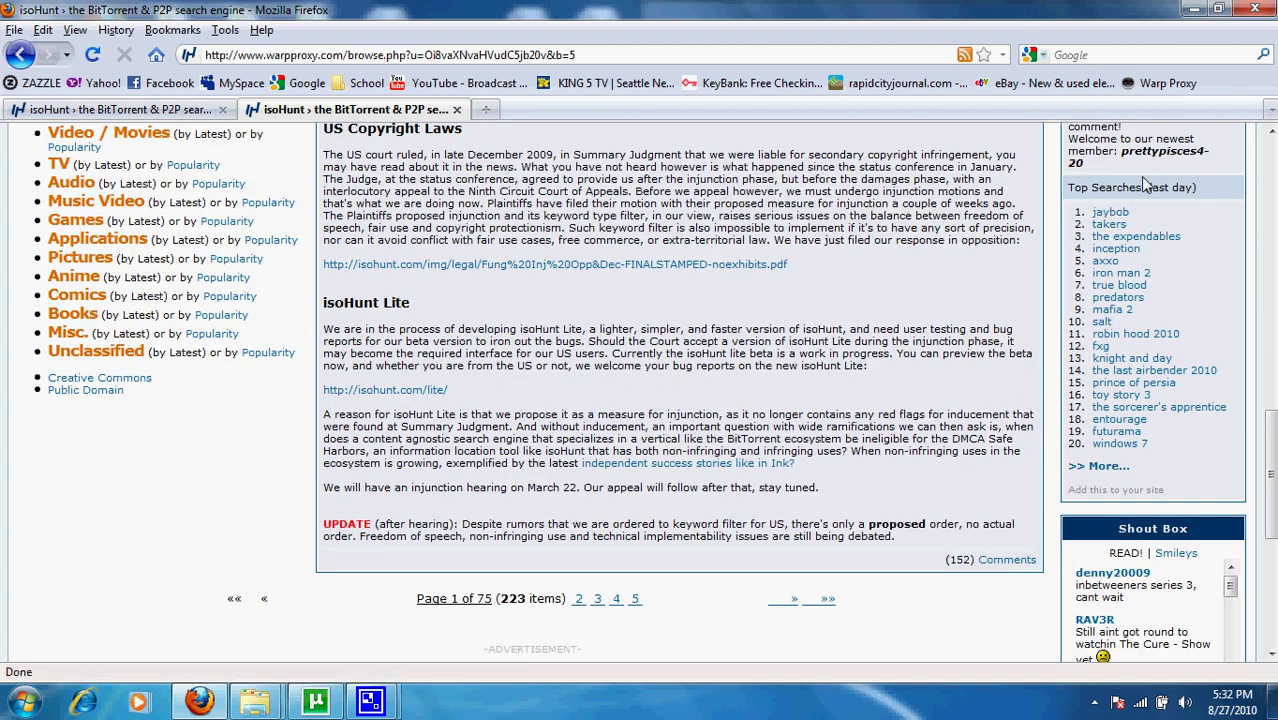
Minimize Firefox, drag the 911 First responders image into Alcohol 120%, and maximize its folder.
{"action": "left_click", "coordinate": [1193, 10]}
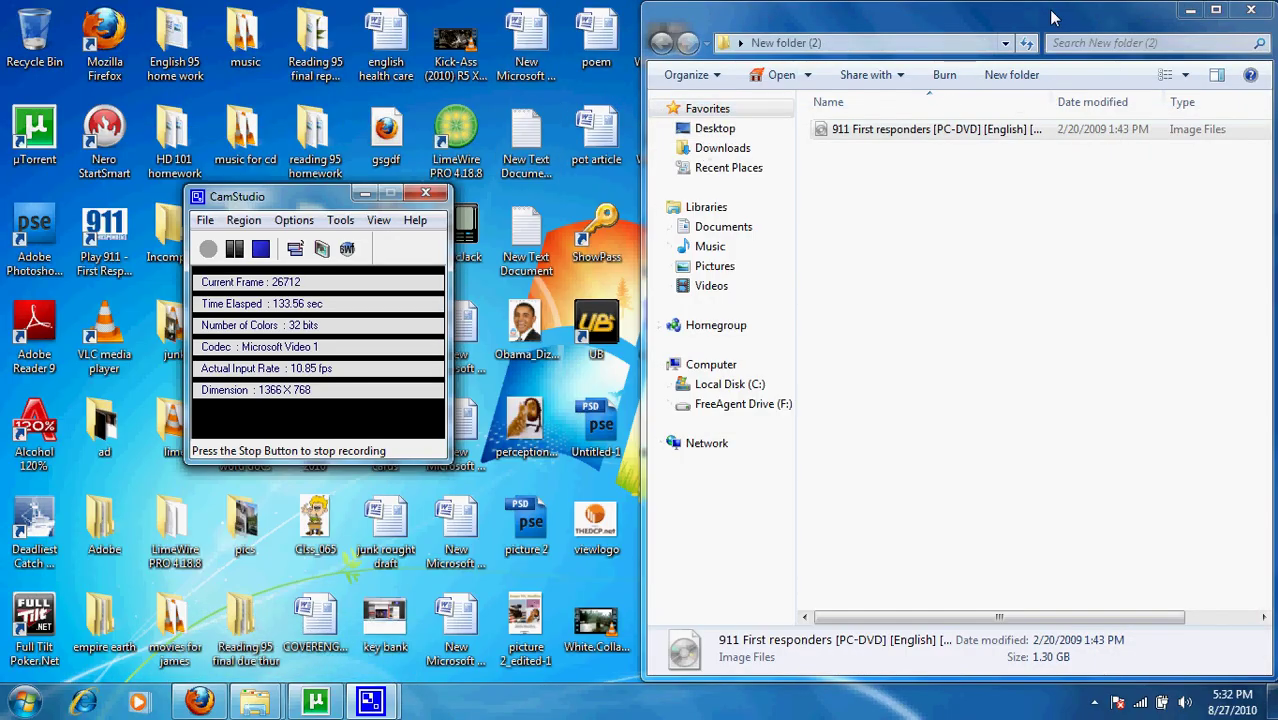
{"action": "mouse_move", "coordinate": [1050, 15]}
{"action": "left_mouse_down"}
{"action": "mouse_move", "coordinate": [1008, 16]}
{"action": "mouse_move", "coordinate": [1045, 16]}
{"action": "left_mouse_up"}
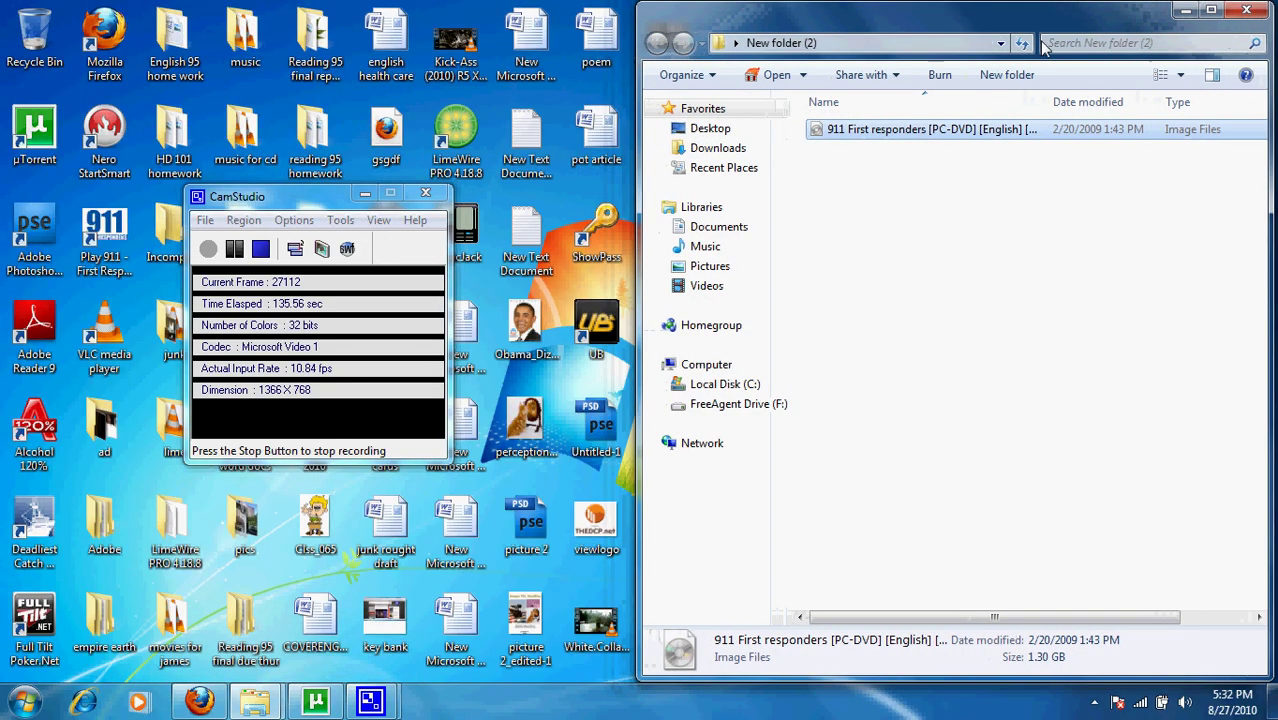
{"action": "mouse_move", "coordinate": [637, 342]}
{"action": "left_mouse_down"}
{"action": "mouse_move", "coordinate": [479, 342]}
{"action": "mouse_move", "coordinate": [630, 342]}
{"action": "left_mouse_up"}
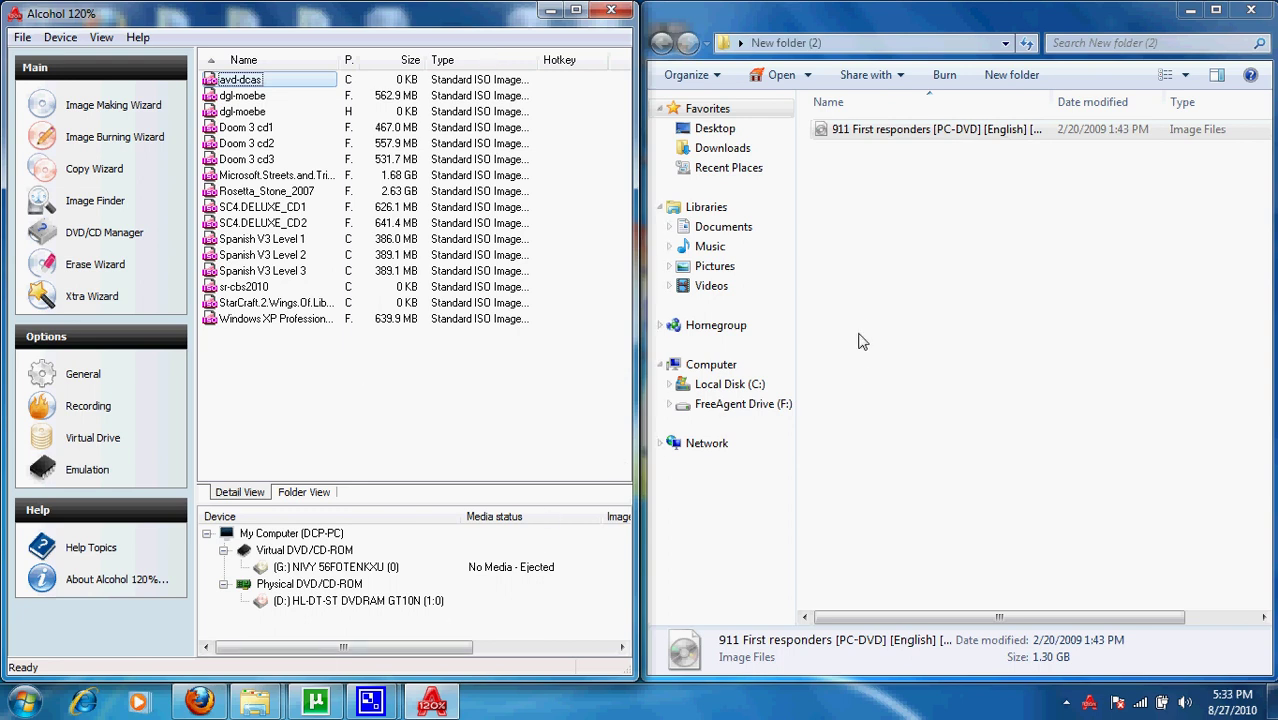
{"action": "left_click", "coordinate": [928, 170]}
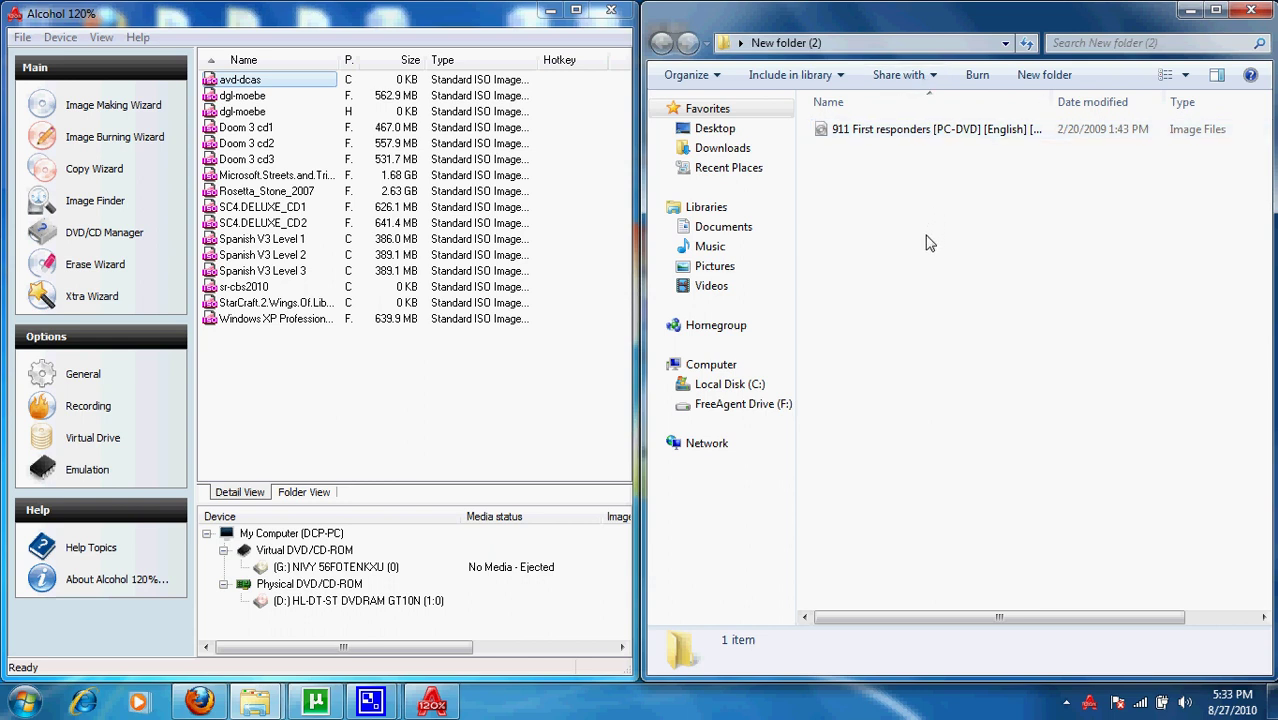
{"action": "left_click", "coordinate": [918, 138]}
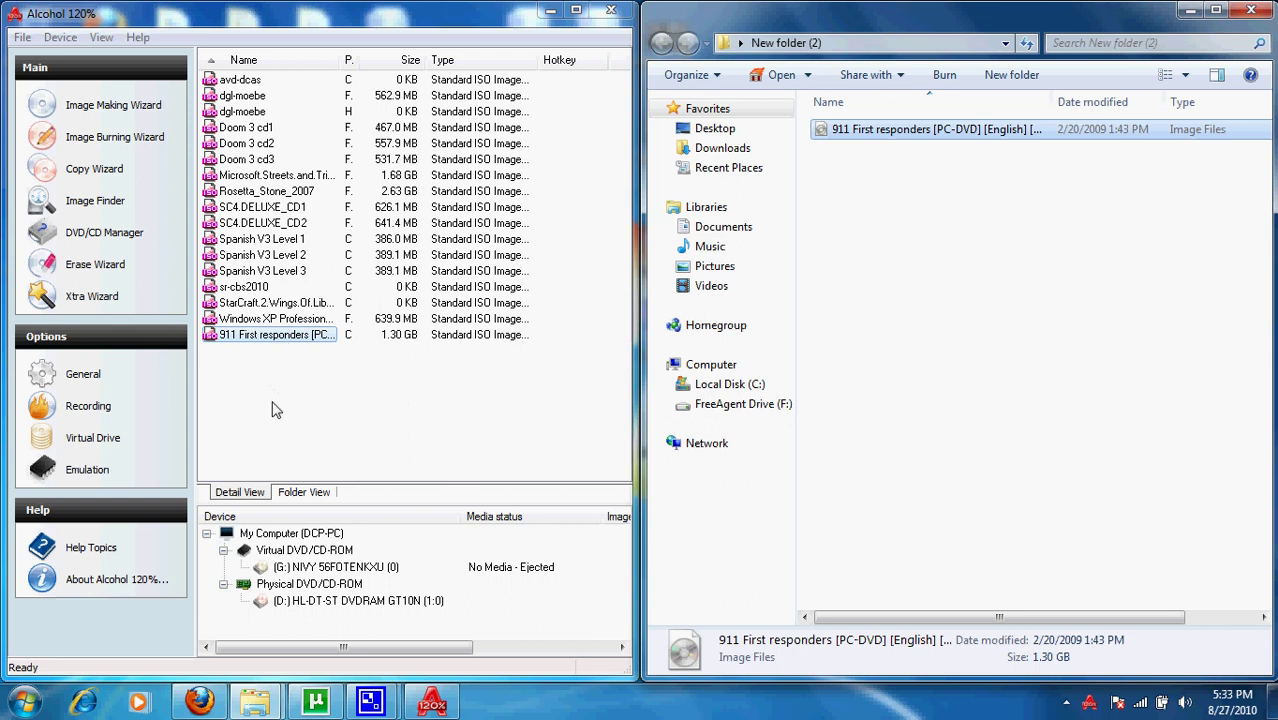
{"action": "left_click", "coordinate": [1215, 10]}
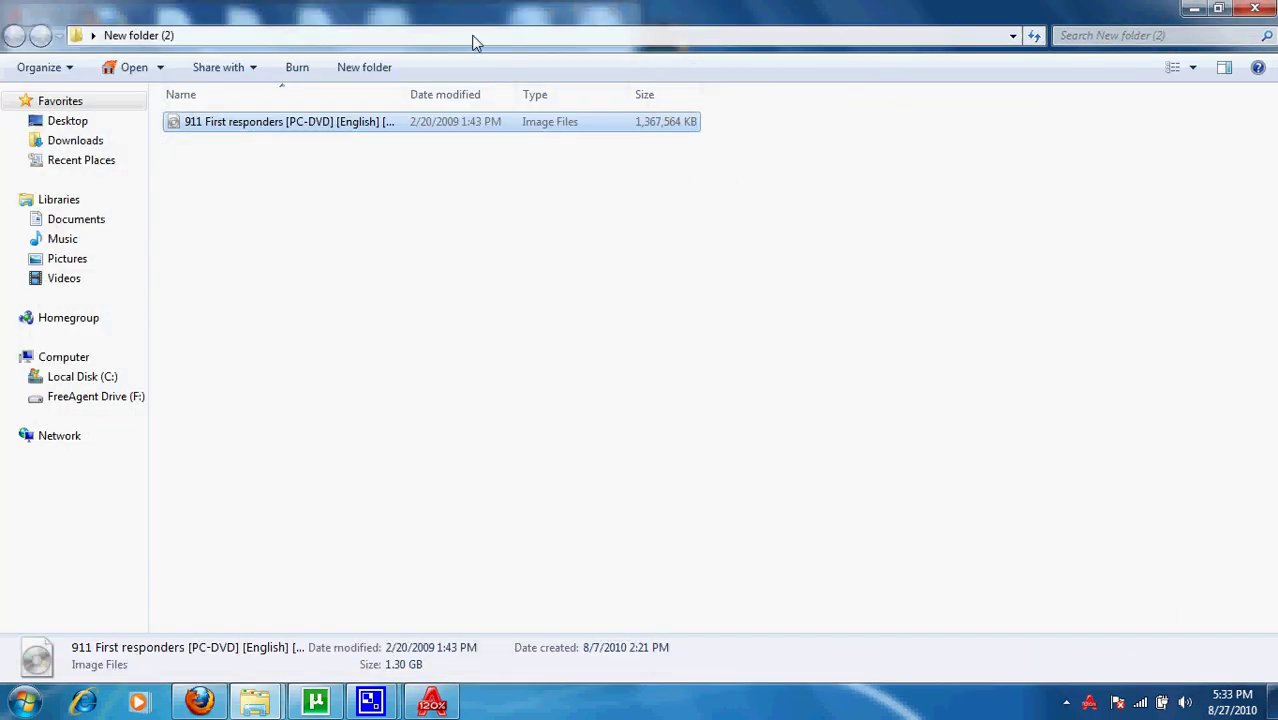
Close Explorer, mount the 911 image via Mount on Device, and move its AutoPlay prompt right.
{"action": "left_click", "coordinate": [1255, 9]}
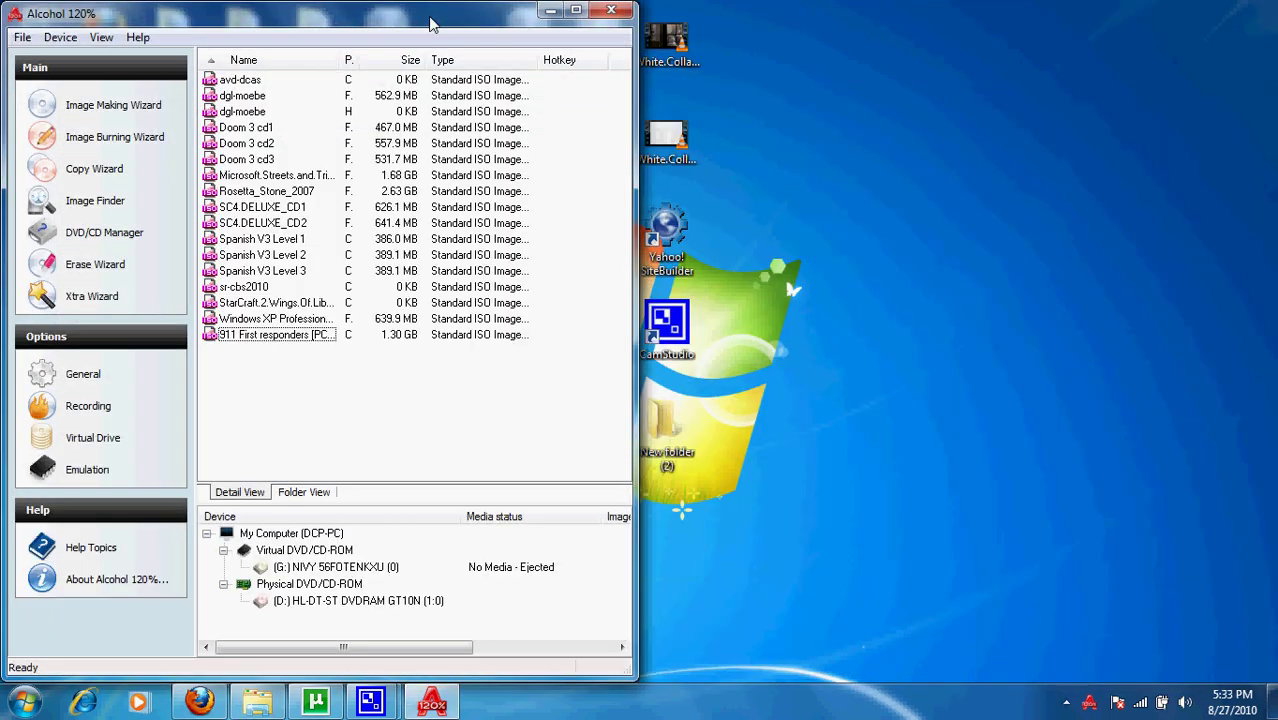
{"action": "double_click", "coordinate": [430, 22]}
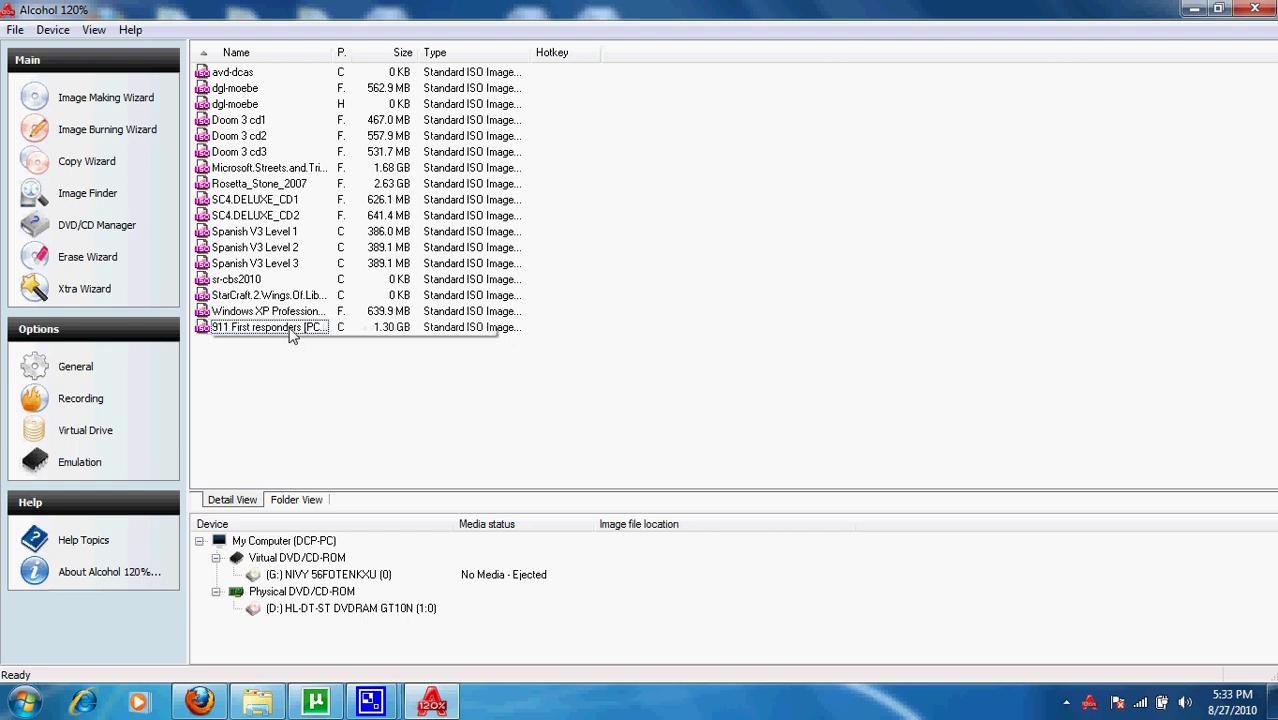
{"action": "right_click", "coordinate": [292, 334]}
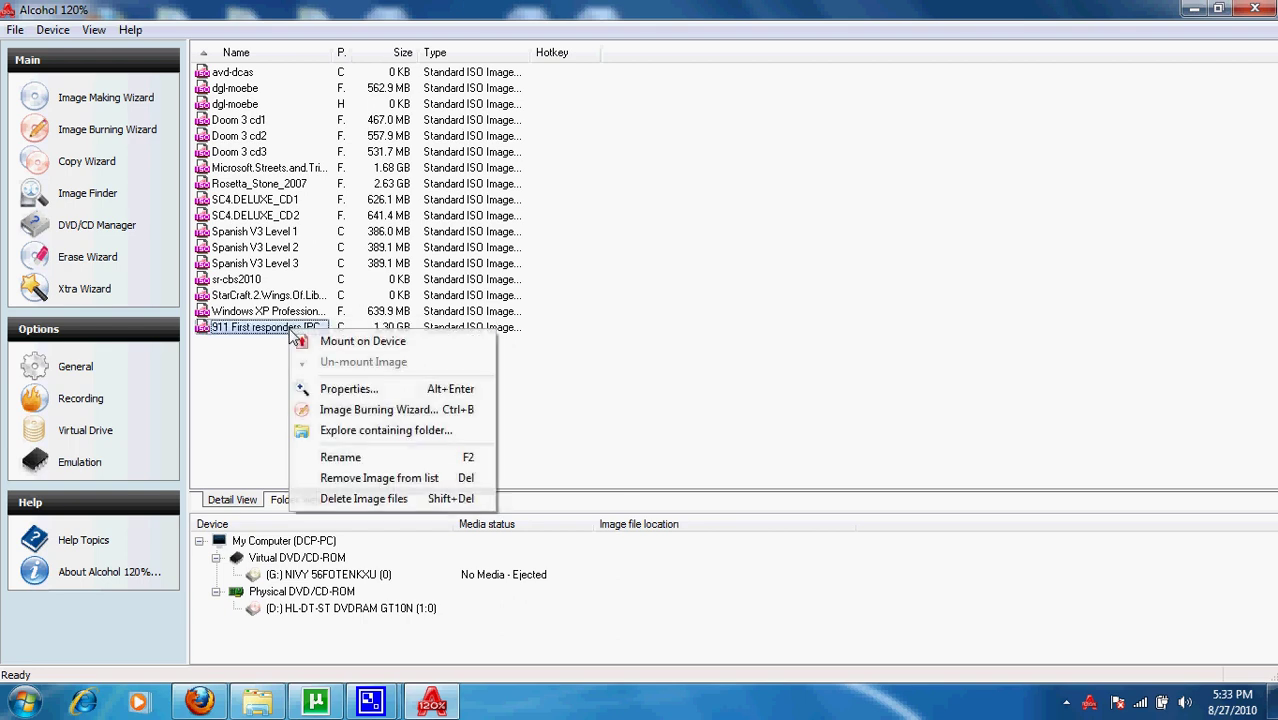
{"action": "left_click", "coordinate": [352, 342]}
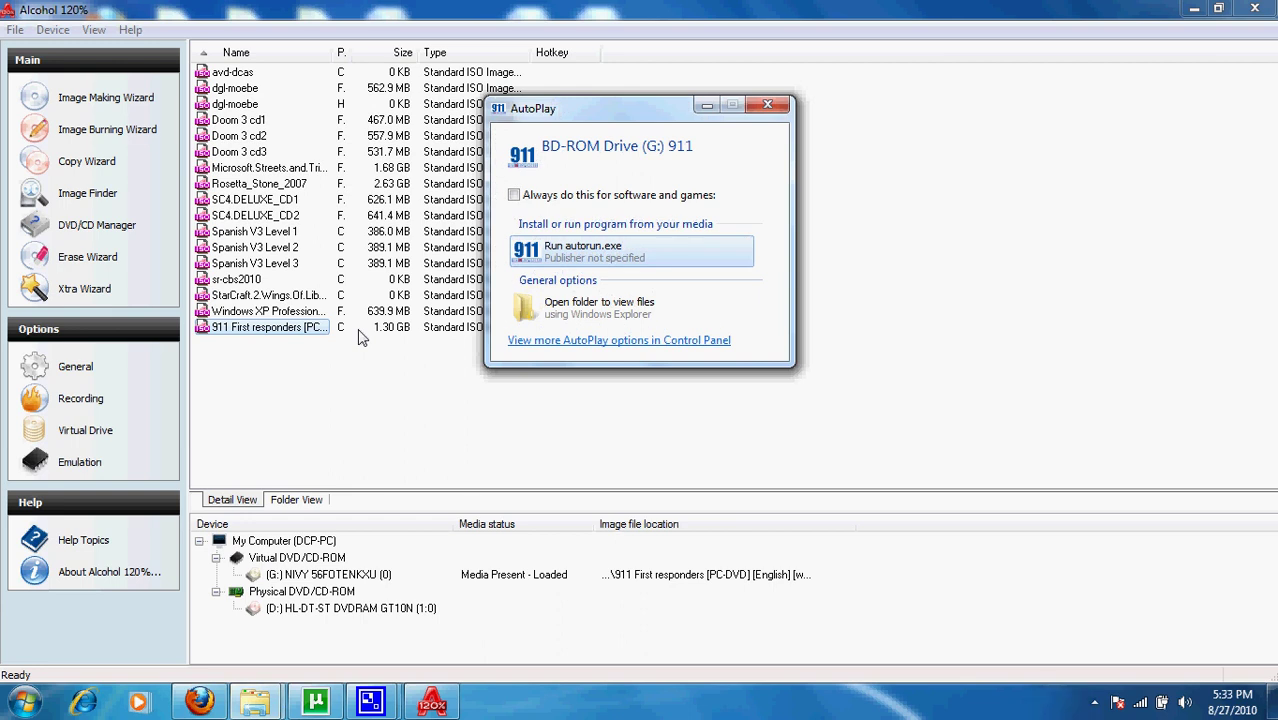
{"action": "right_click", "coordinate": [226, 331]}
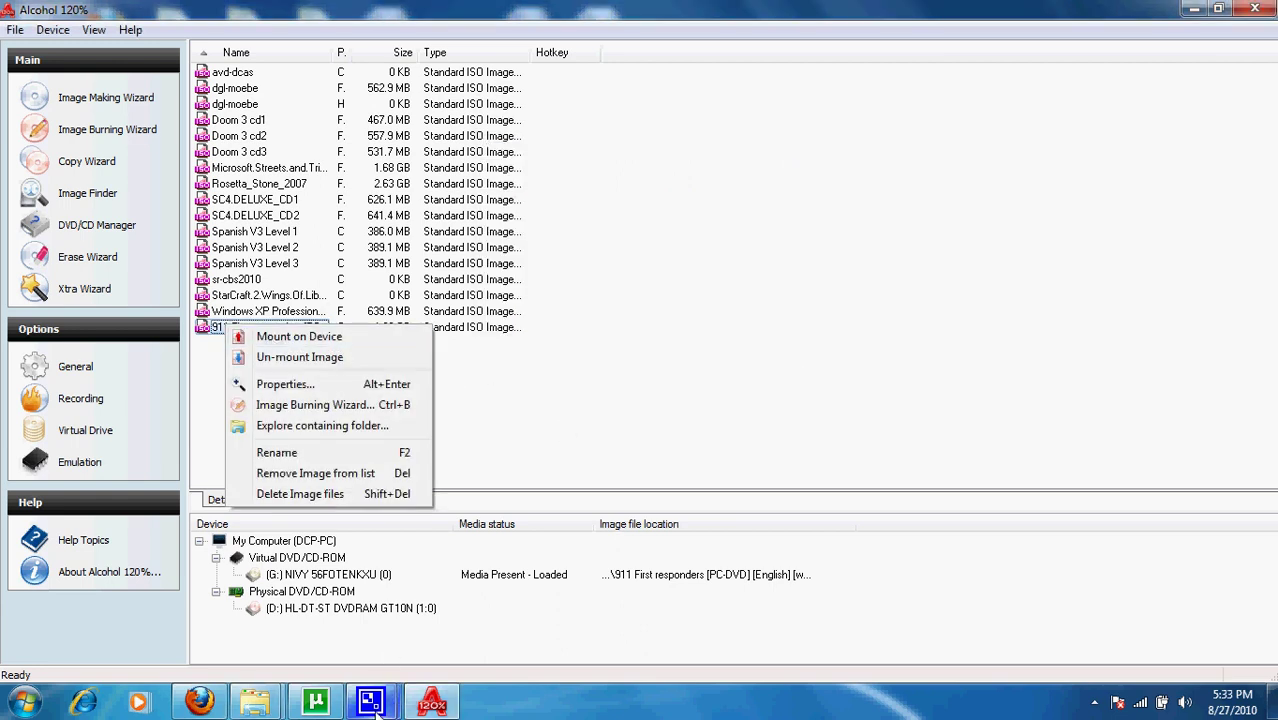
{"action": "left_click", "coordinate": [290, 338]}
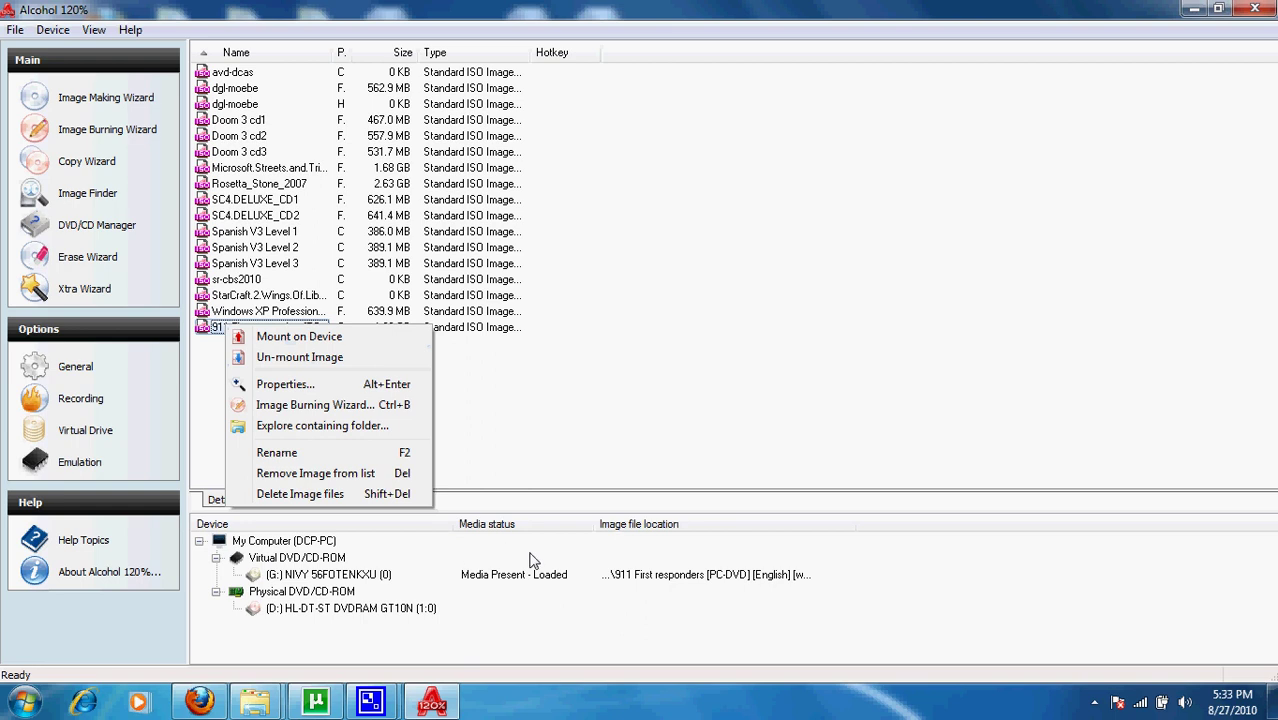
{"action": "left_click", "coordinate": [1195, 9]}
{"action": "left_click_drag", "start_coordinate": [660, 122], "coordinate": [892, 259]}
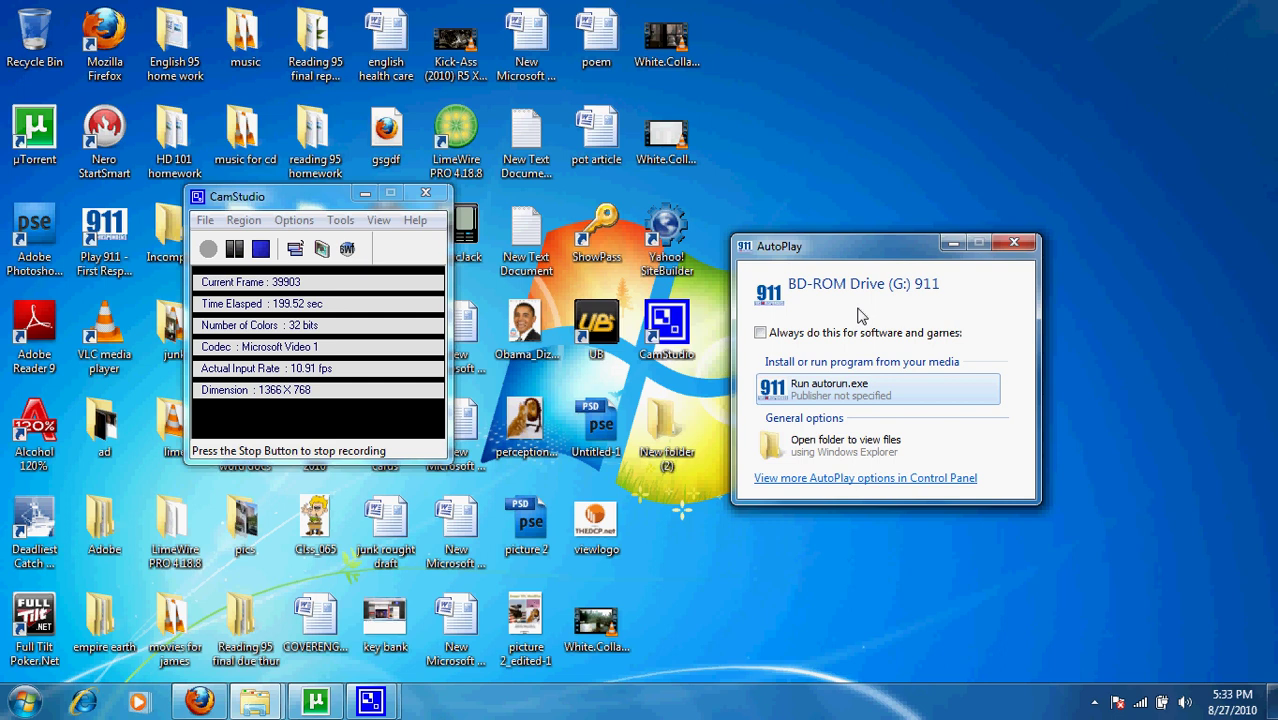
View drive G:'s files from AutoPlay, look inside SKIDROW, go back, and close the window.
{"action": "left_click", "coordinate": [828, 447]}
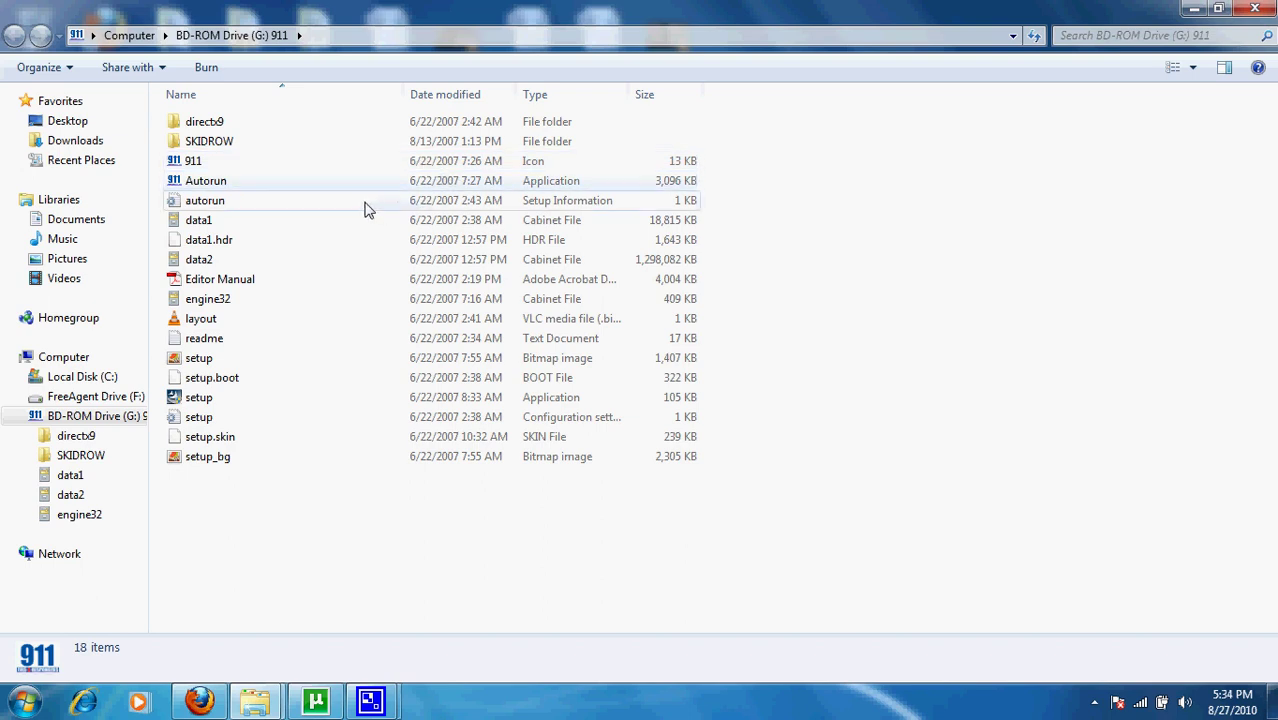
{"action": "double_click", "coordinate": [297, 140]}
{"action": "left_click", "coordinate": [14, 35]}
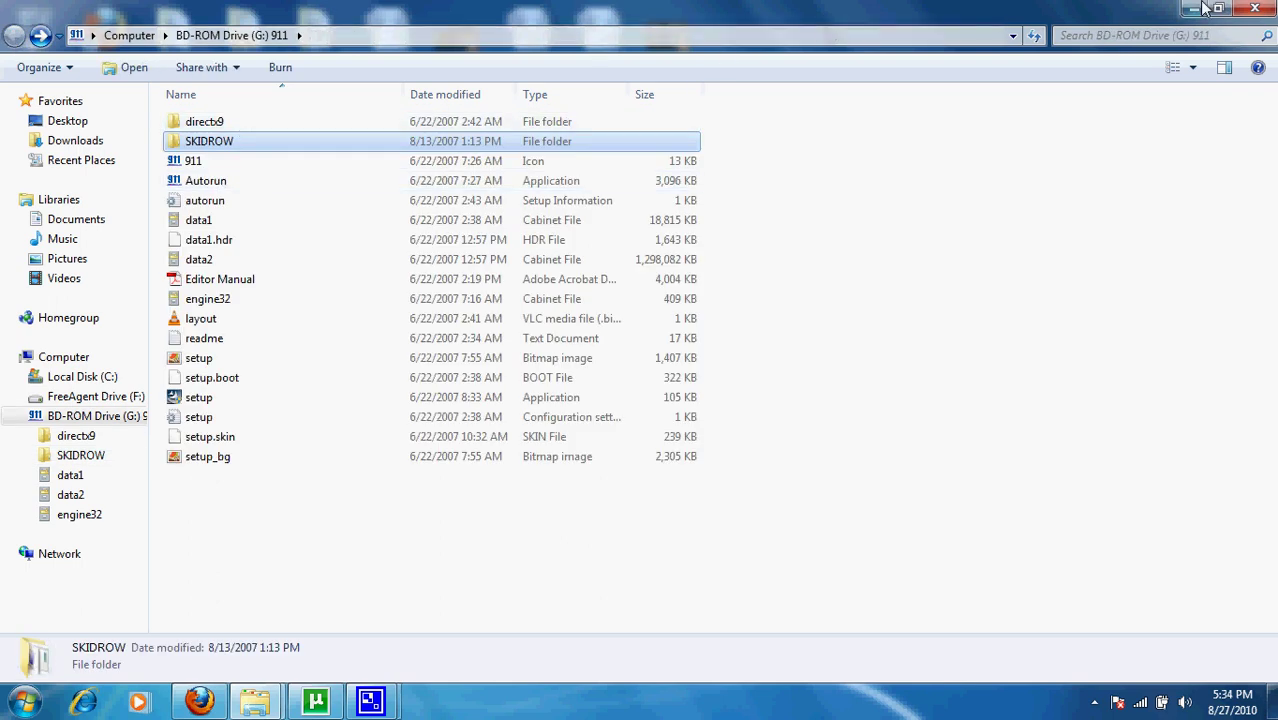
{"action": "left_click", "coordinate": [1254, 8]}
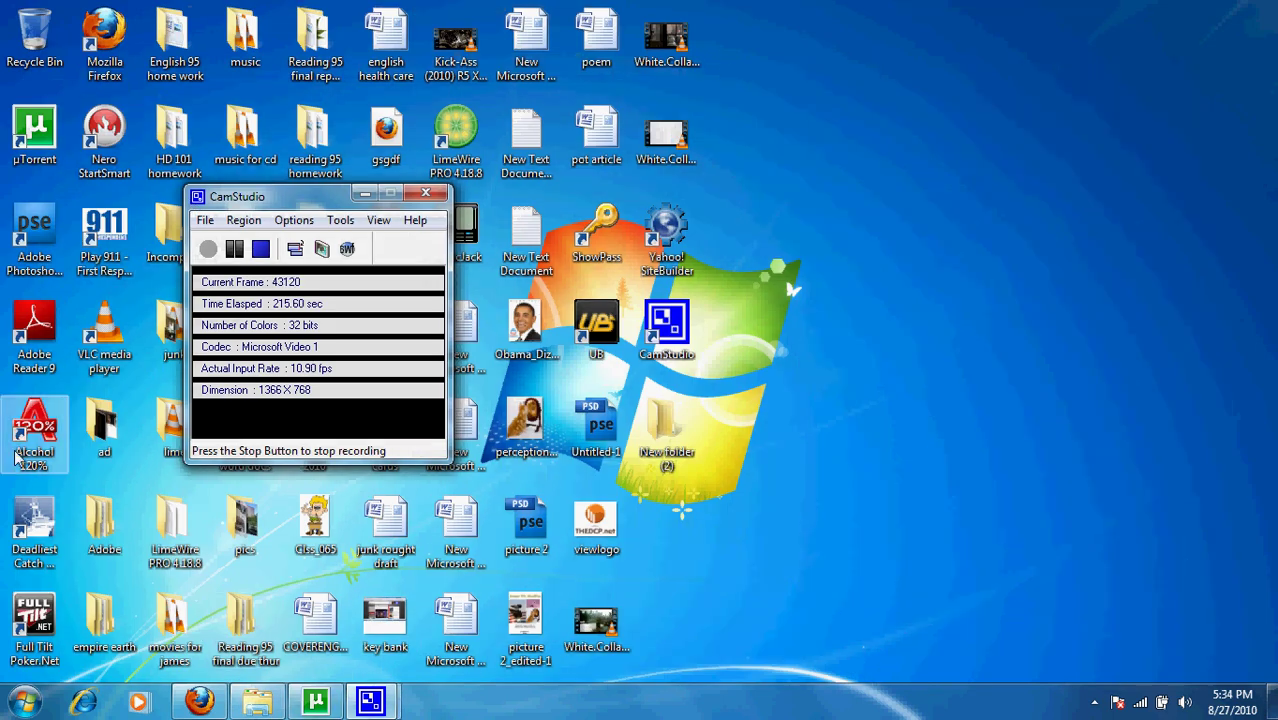
Launch Alcohol 120%, mount Doom 3 cd1 on drive G:, and reopen its DOOM3_1 AutoPlay prompt.
{"action": "double_click", "coordinate": [36, 424]}
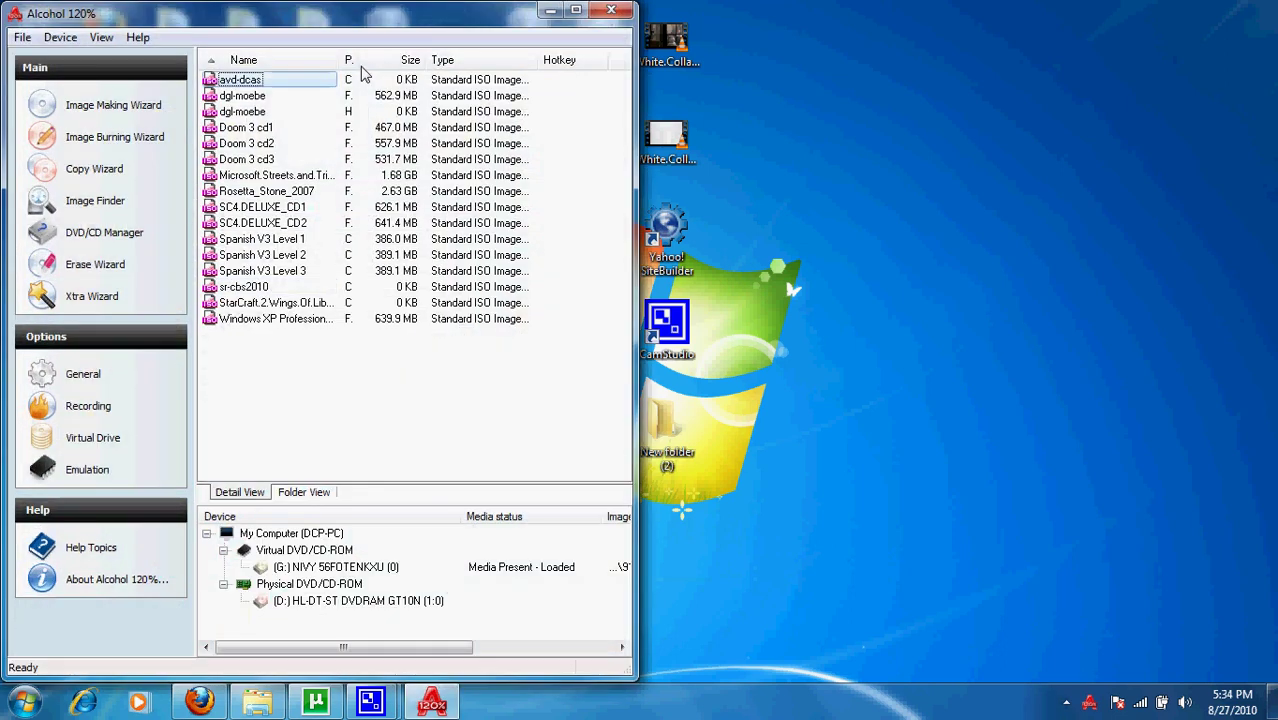
{"action": "left_click", "coordinate": [253, 305]}
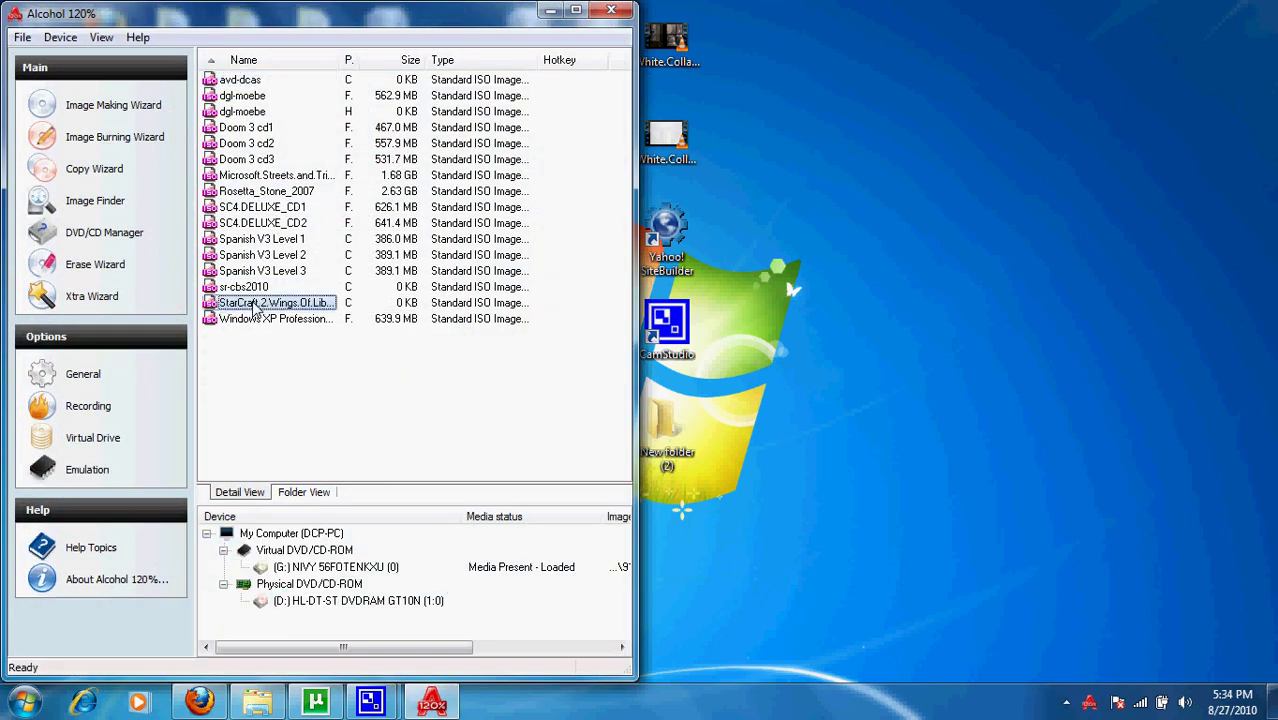
{"action": "left_click", "coordinate": [273, 129]}
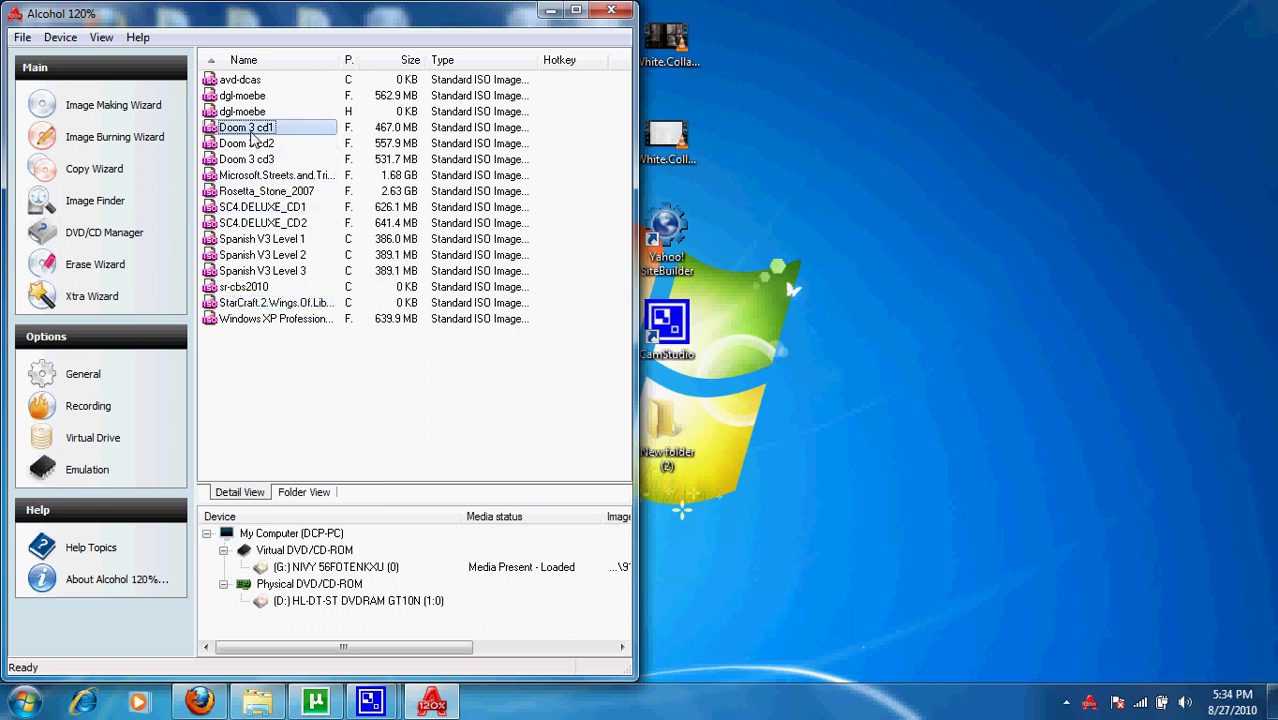
{"action": "right_click", "coordinate": [253, 138]}
{"action": "left_click", "coordinate": [310, 144]}
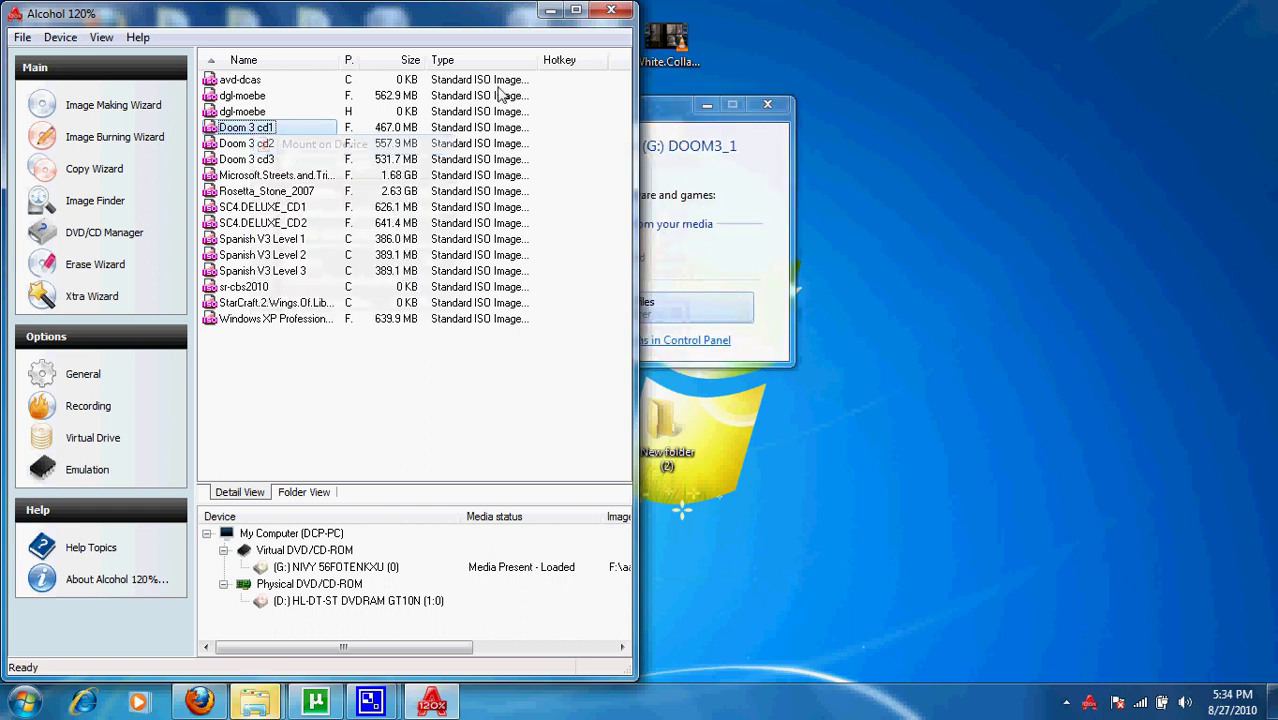
{"action": "left_click", "coordinate": [707, 106]}
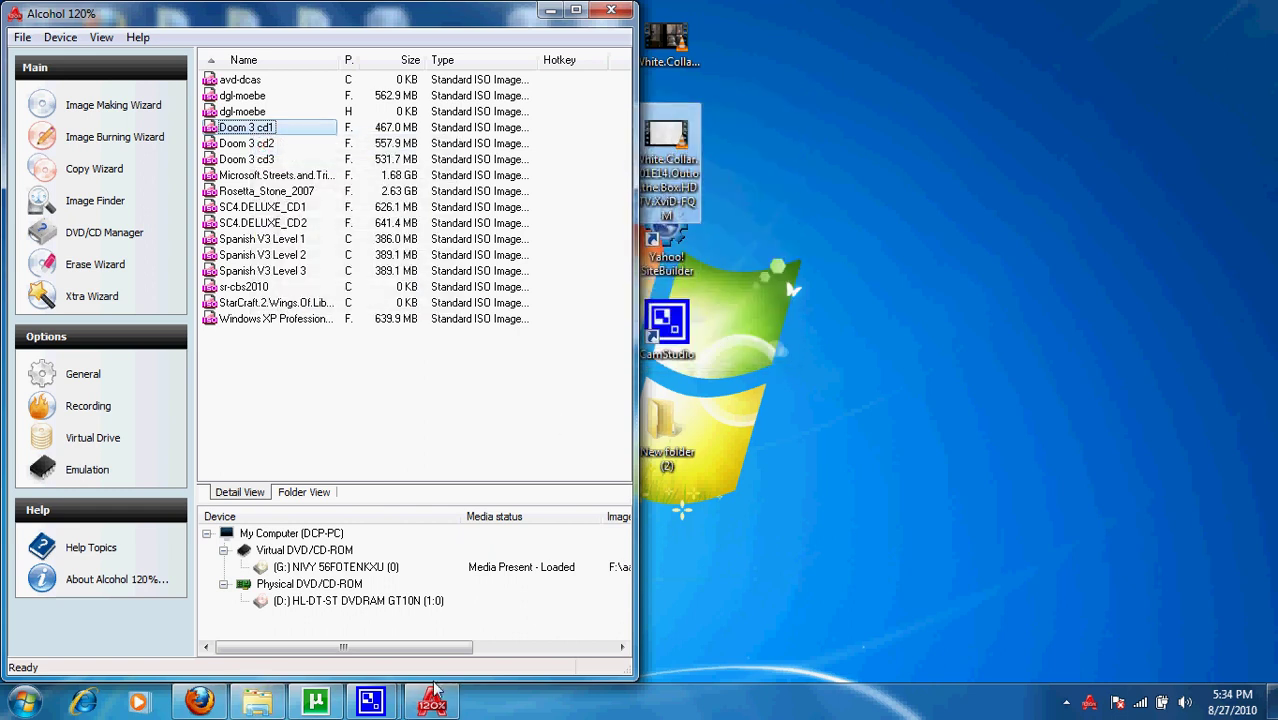
{"action": "double_click", "coordinate": [522, 567]}
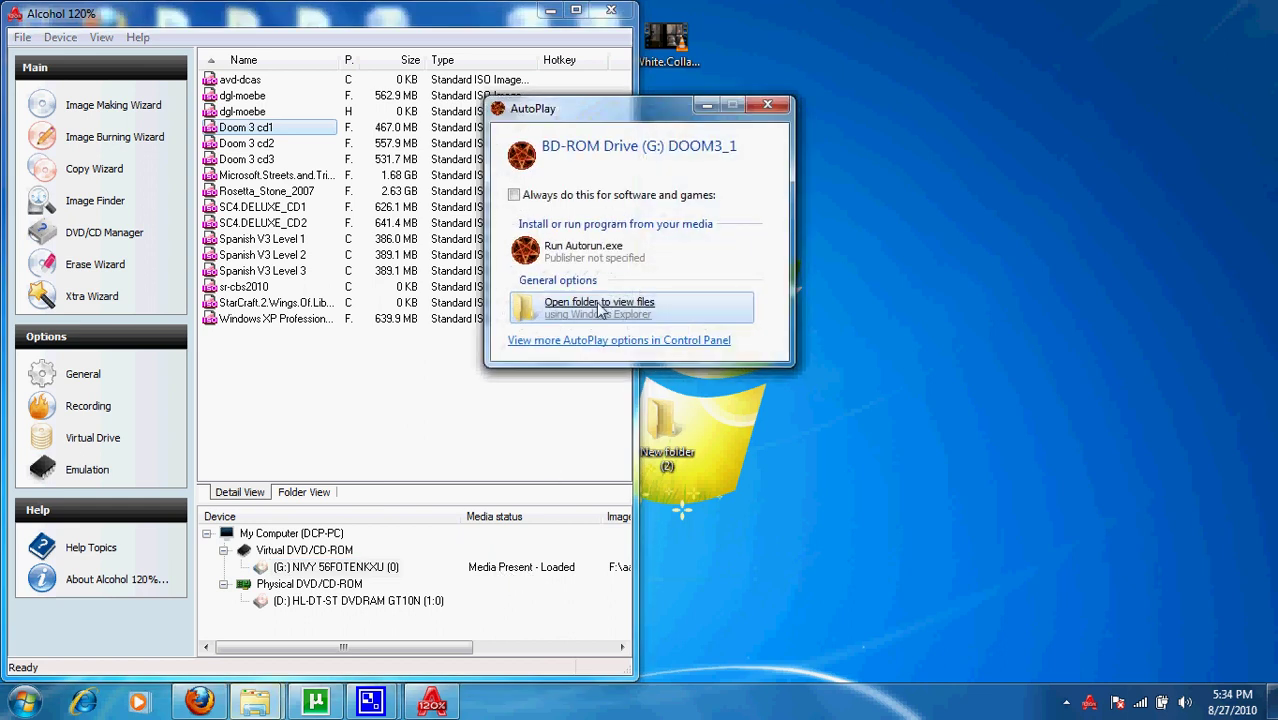
Open the DOOM3_1 disc's Crack folder, select the Doom3 application, and snap the window right.
{"action": "left_click", "coordinate": [598, 306]}
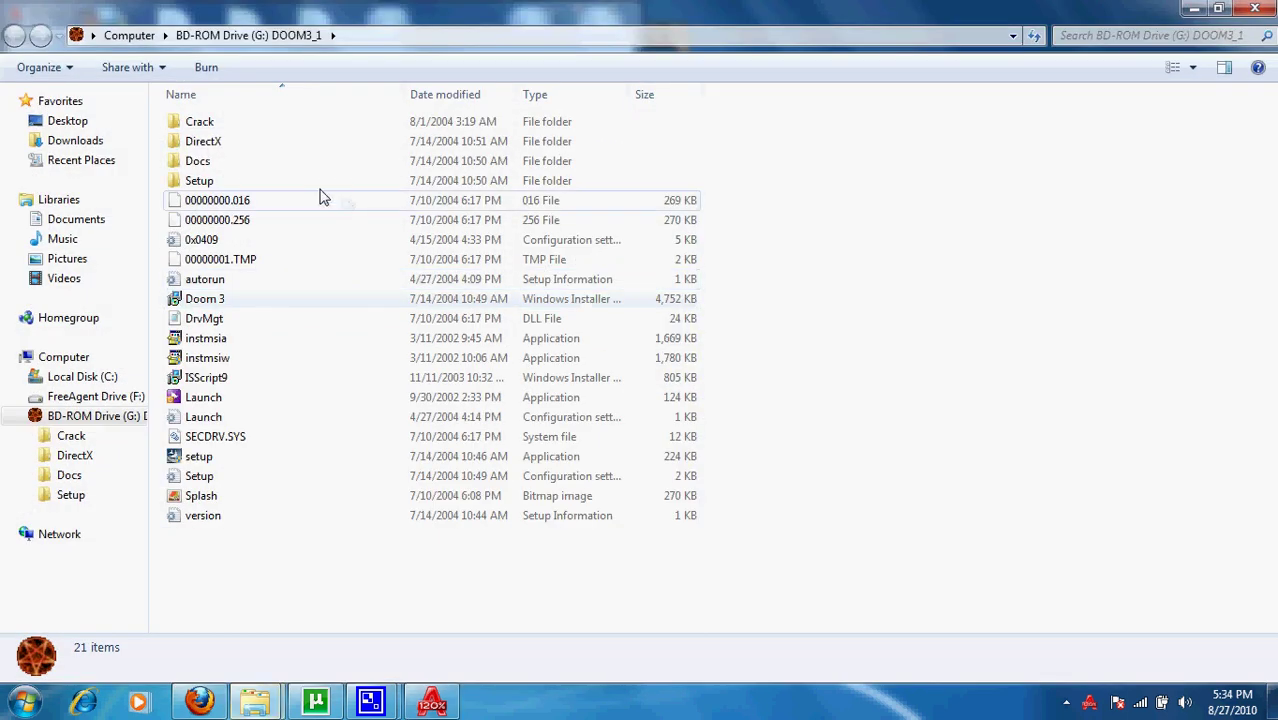
{"action": "double_click", "coordinate": [196, 124]}
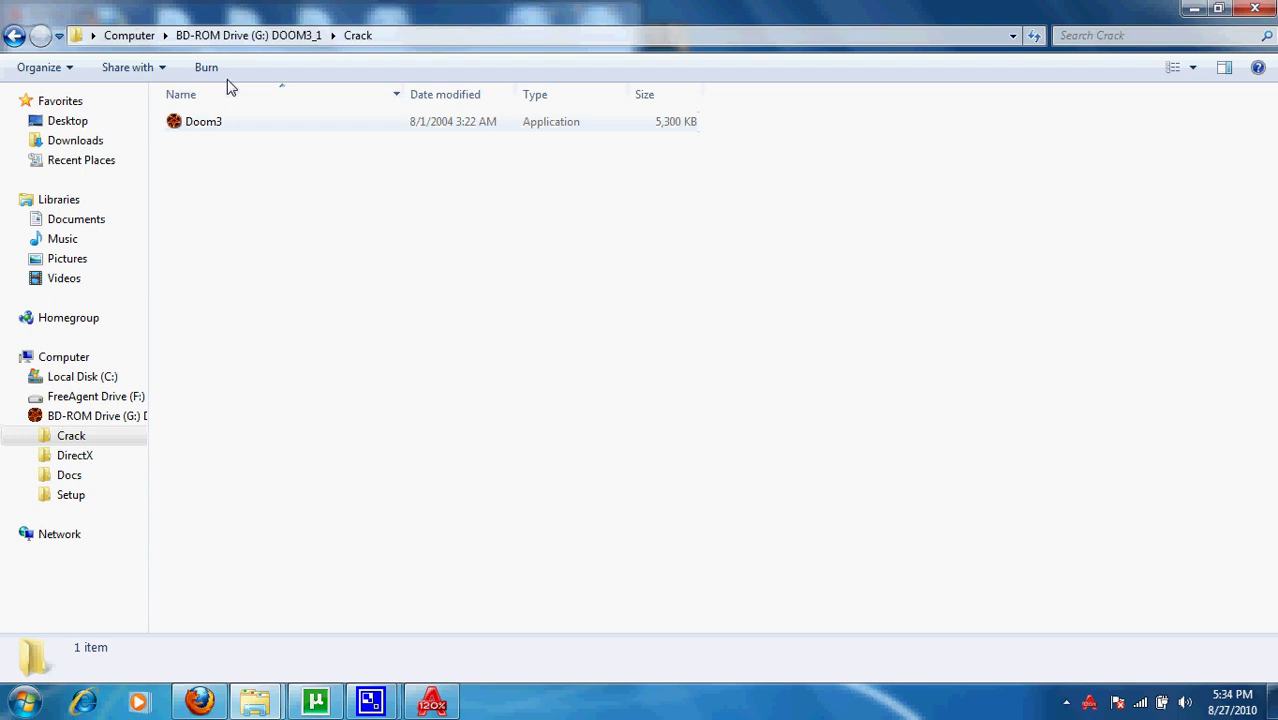
{"action": "left_click_drag", "start_coordinate": [258, 22], "coordinate": [770, 88]}
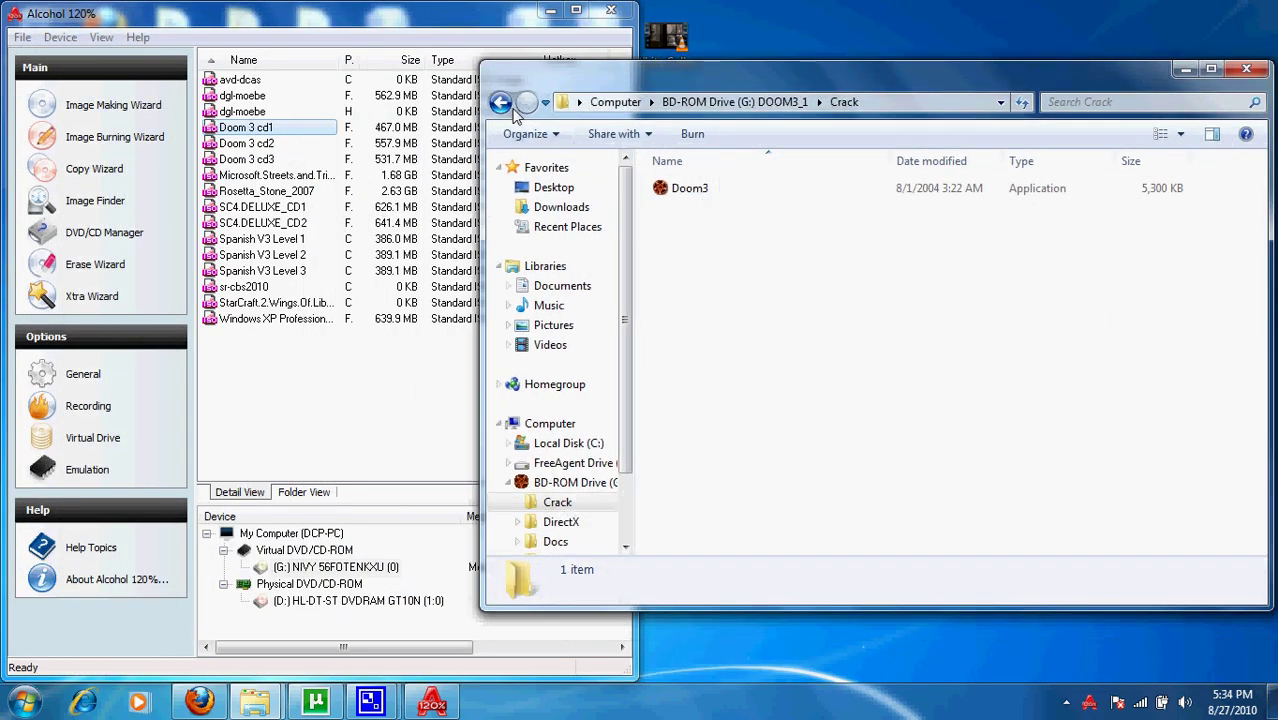
{"action": "left_click", "coordinate": [701, 197]}
{"action": "right_click", "coordinate": [700, 196]}
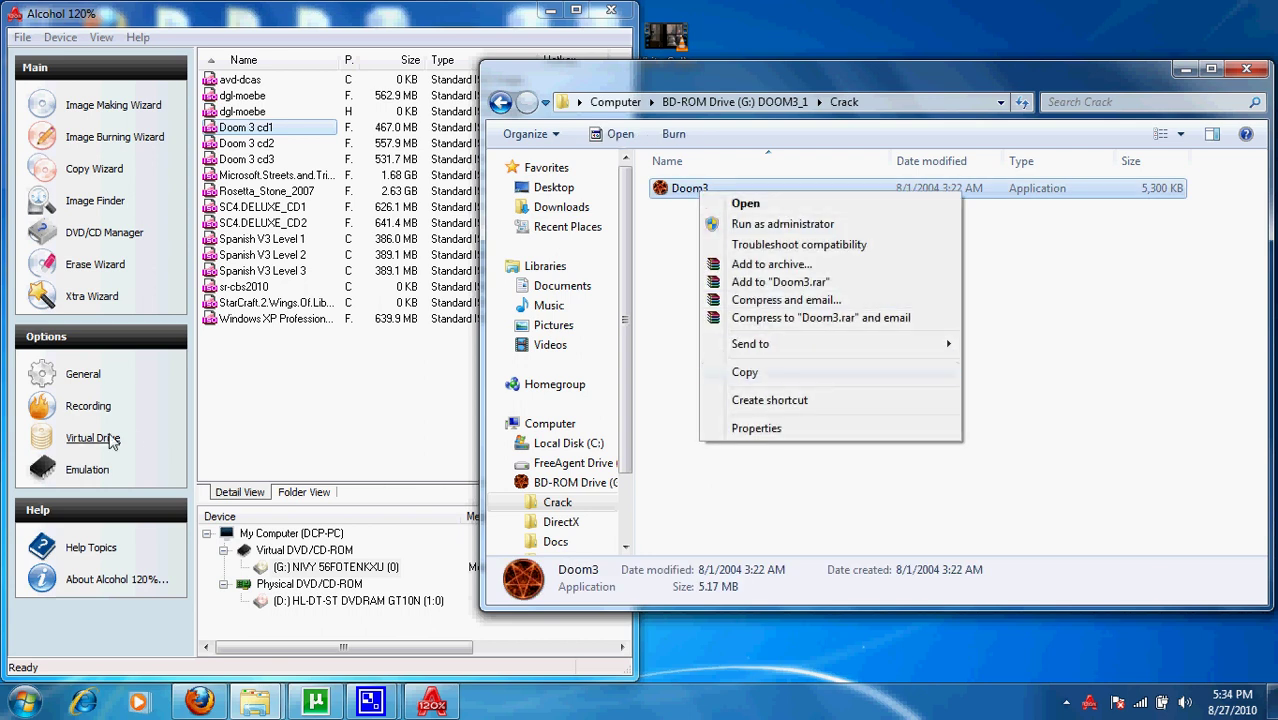
{"action": "left_click_drag", "start_coordinate": [790, 74], "coordinate": [805, 80]}
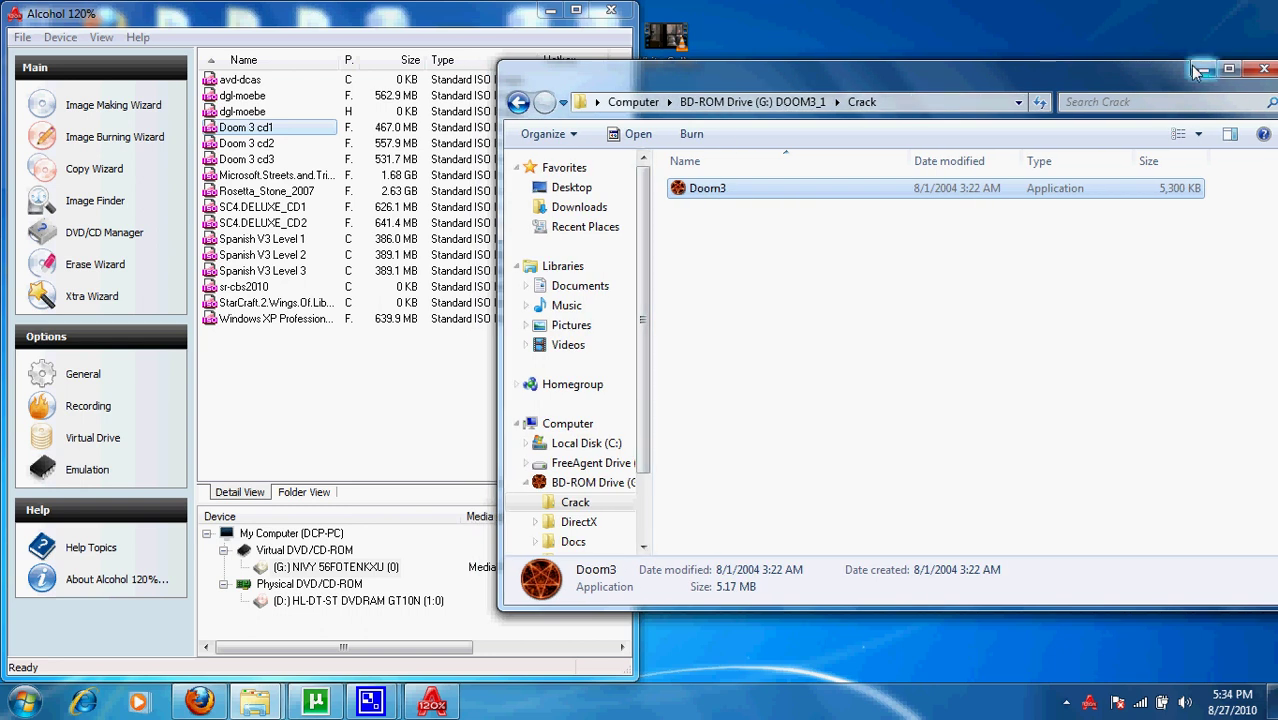
{"action": "left_click_drag", "start_coordinate": [1145, 75], "coordinate": [1277, 78]}
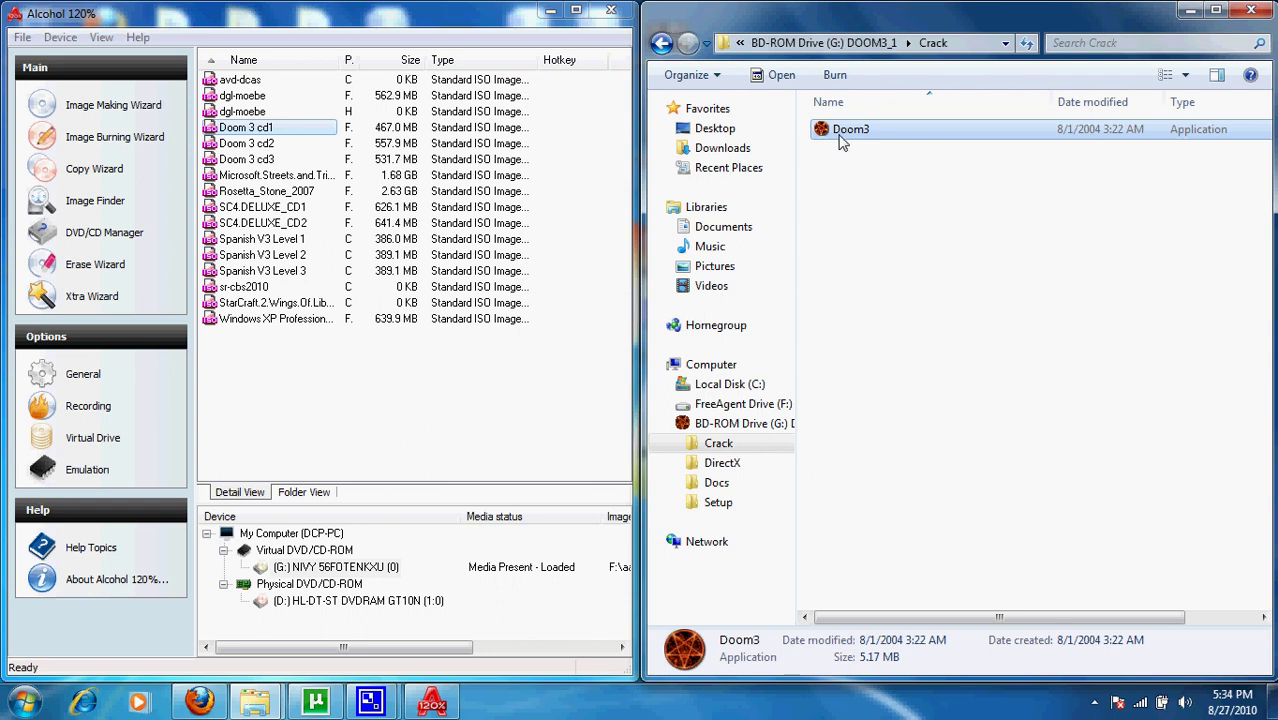
Go back from the Crack folder to the top level of BD-ROM Drive (G:) DOOM3_1.
{"action": "left_click", "coordinate": [662, 43]}
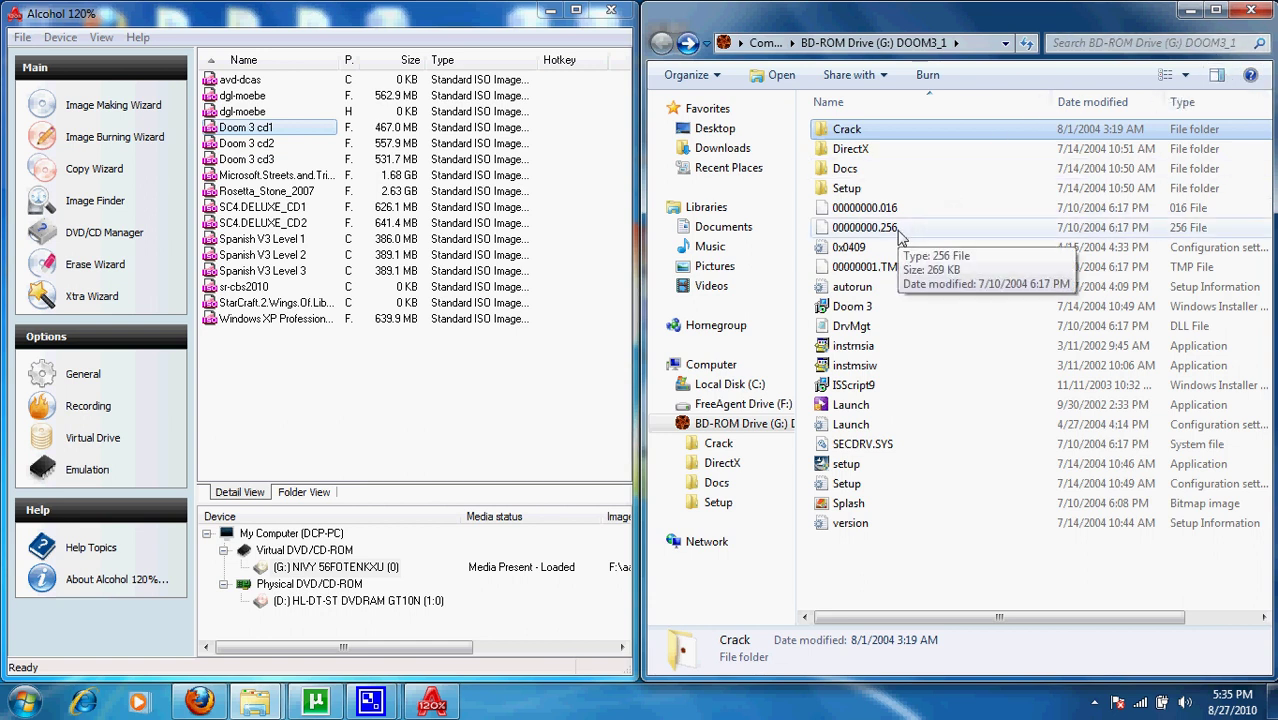
Mount Doom 3 cd2 on drive G:, close its DOOM3_2 AutoPlay prompt, and exit Alcohol 120%.
{"action": "right_click", "coordinate": [290, 146]}
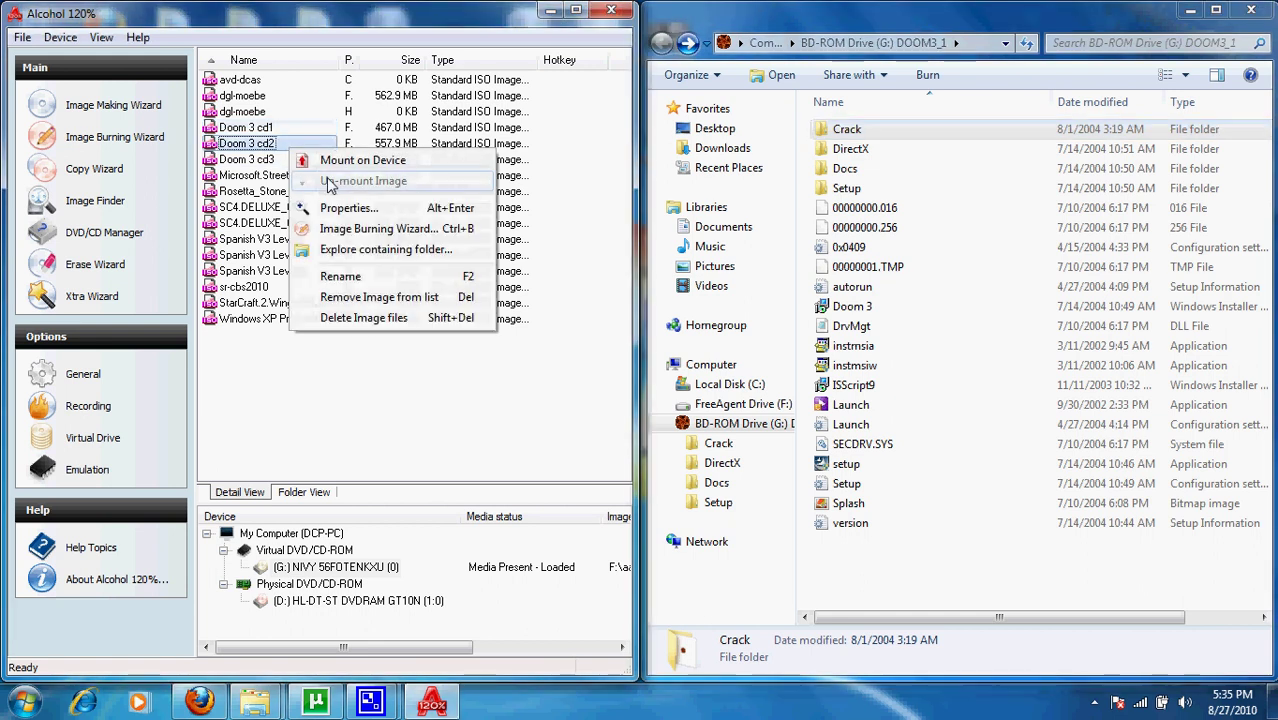
{"action": "left_click", "coordinate": [362, 161]}
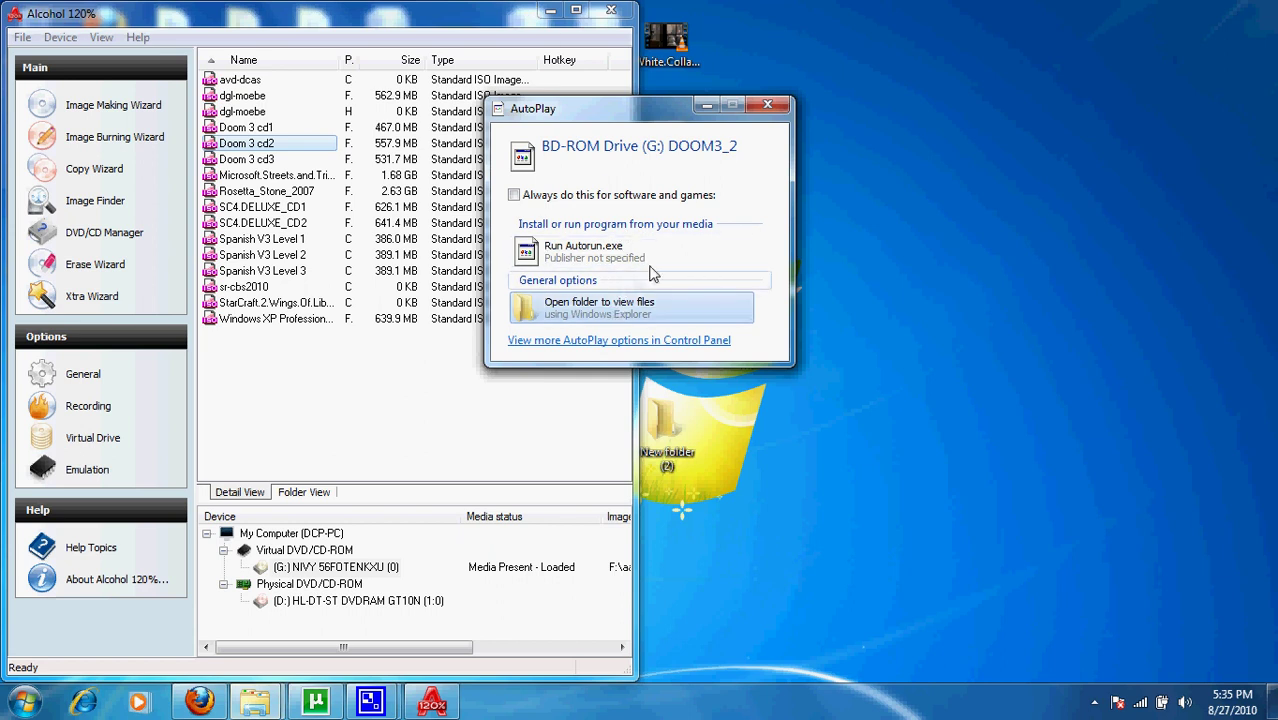
{"action": "left_click", "coordinate": [779, 105]}
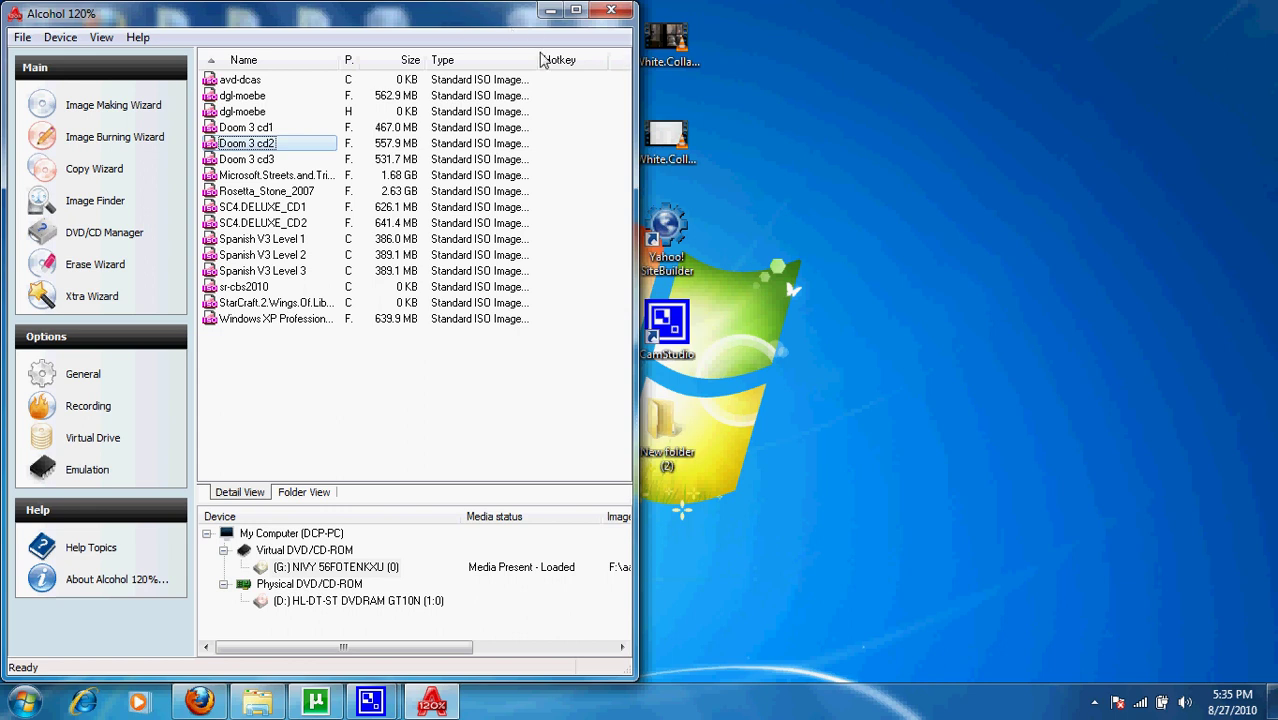
{"action": "left_click", "coordinate": [609, 12]}
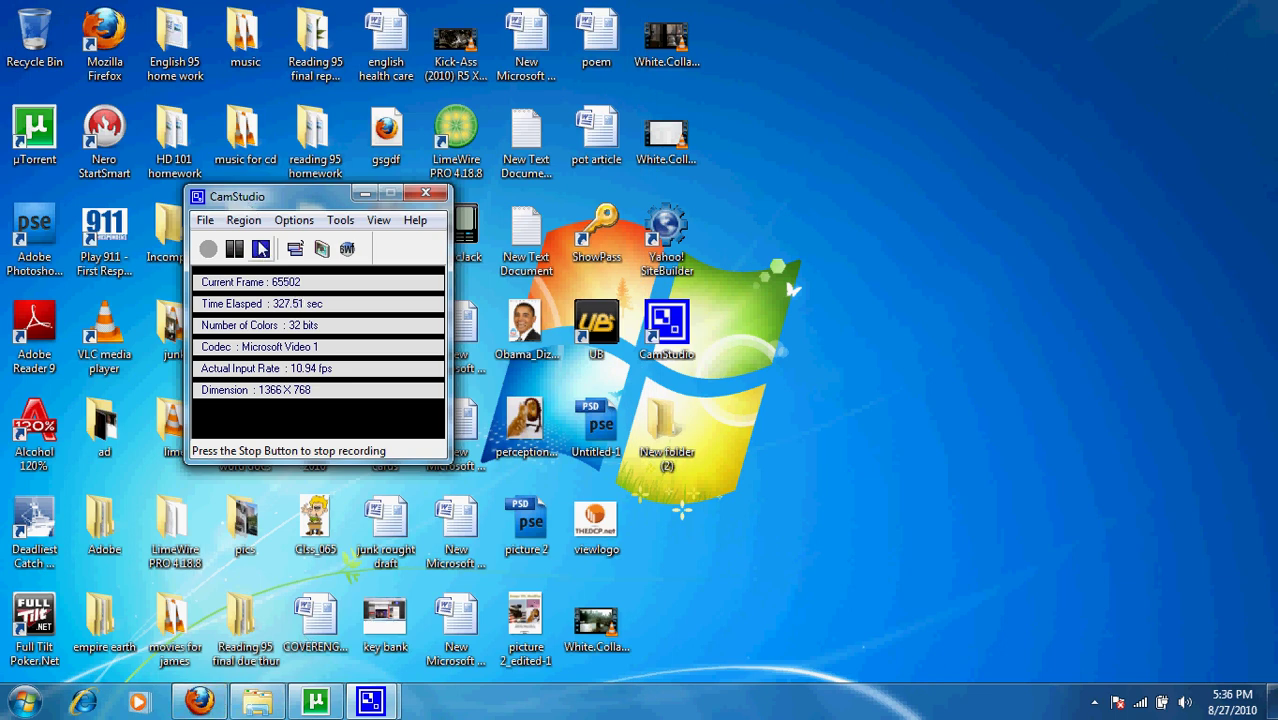